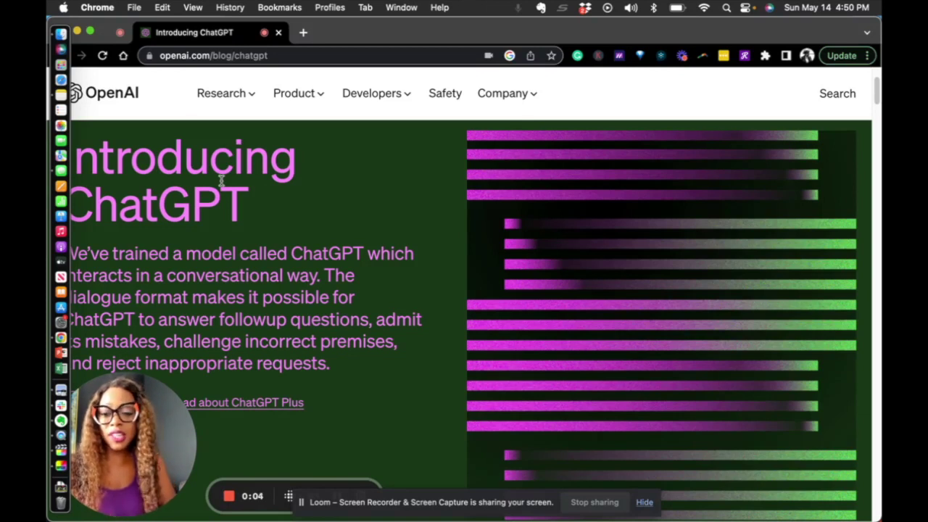
# Scroll the new ChatGPT chat page to look over the prompt templates
pyautogui.scroll(-2, 218, 176)
pyautogui.scroll(1, 222, 178)
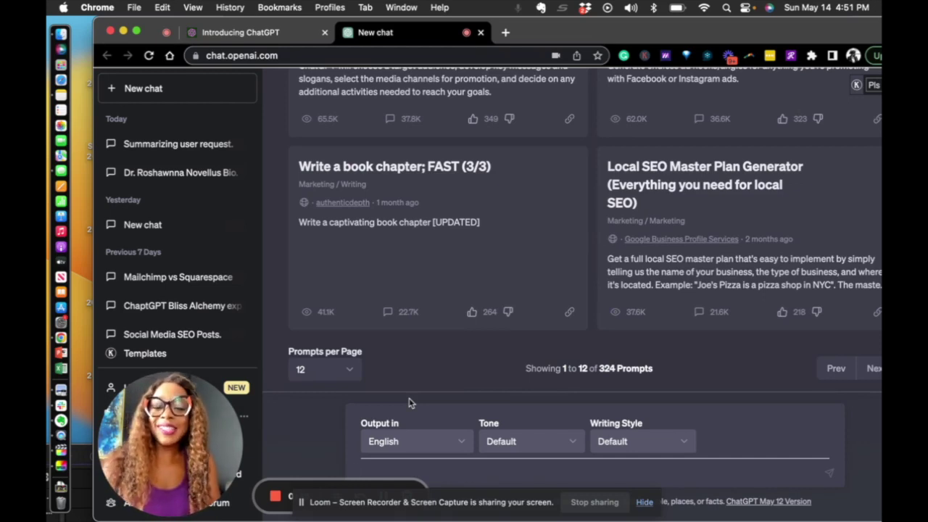
# Ask ChatGPT for a bio of the EnrichHER founder and read the generated reply
pyautogui.write('Writ')
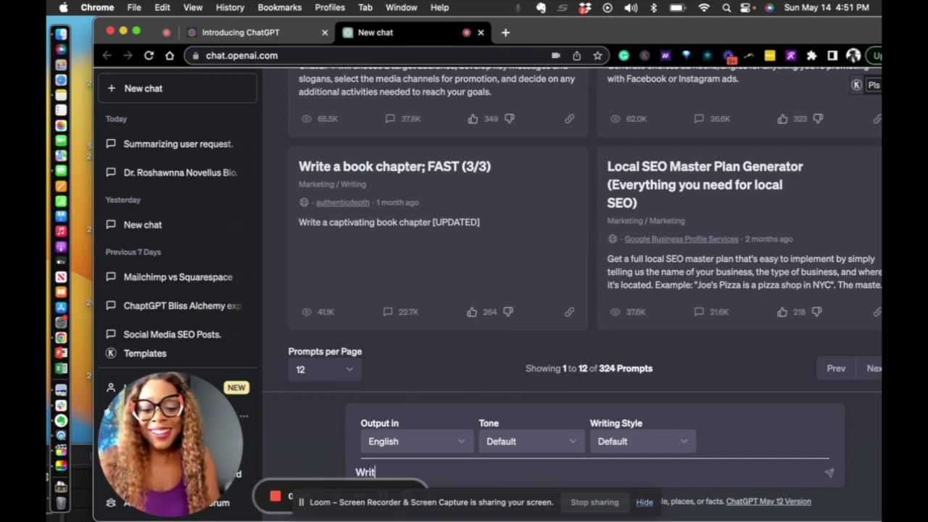
pyautogui.write('e a bio for ')
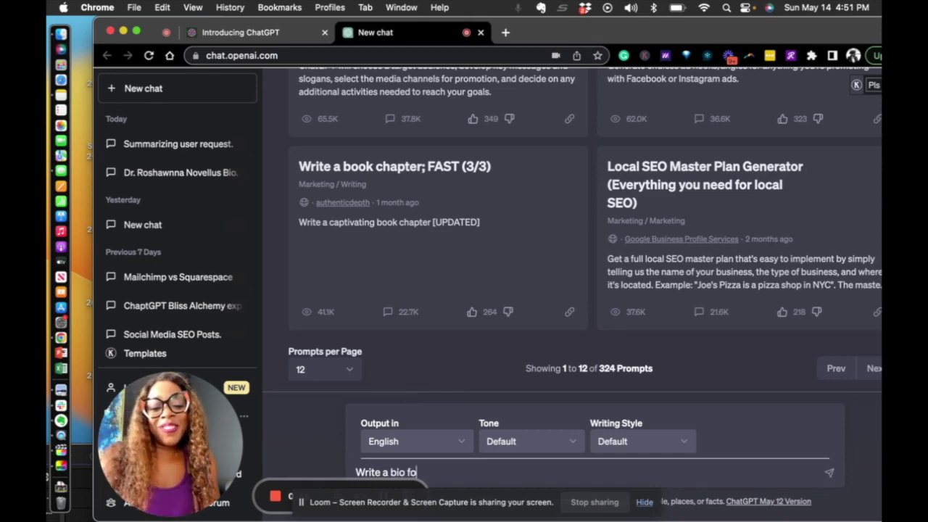
pyautogui.write('Dr. R')
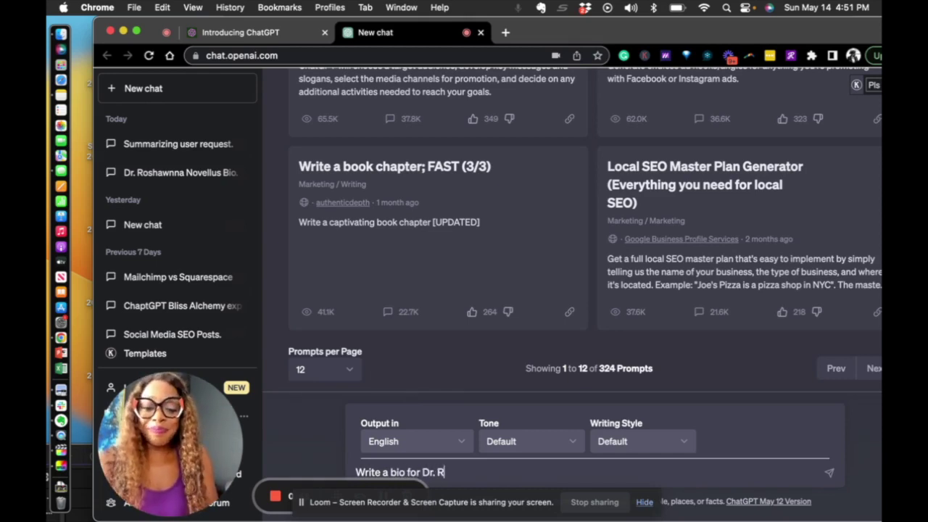
pyautogui.write('ohsa')
pyautogui.press('BackSpace')
pyautogui.press('BackSpace')
pyautogui.press('BackSpace')
pyautogui.write('shawnna ')
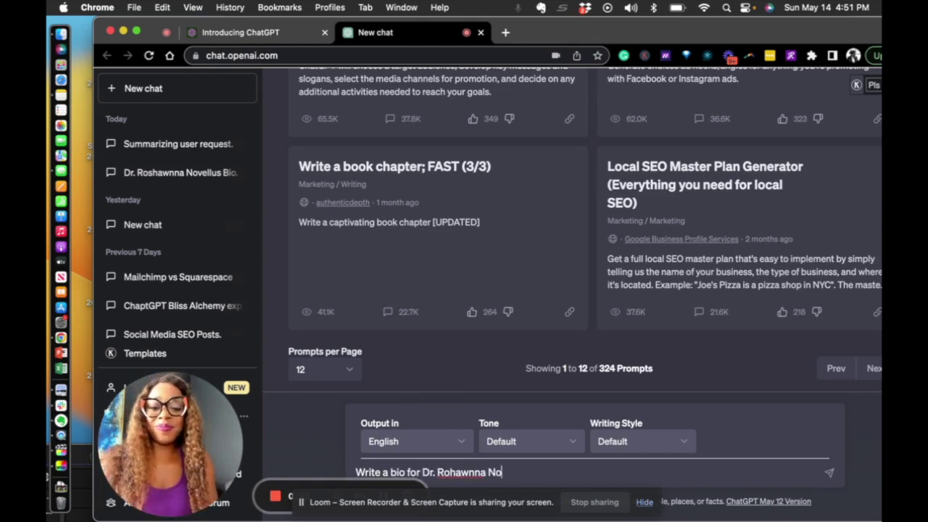
pyautogui.write('novellus')
pyautogui.press('Return')
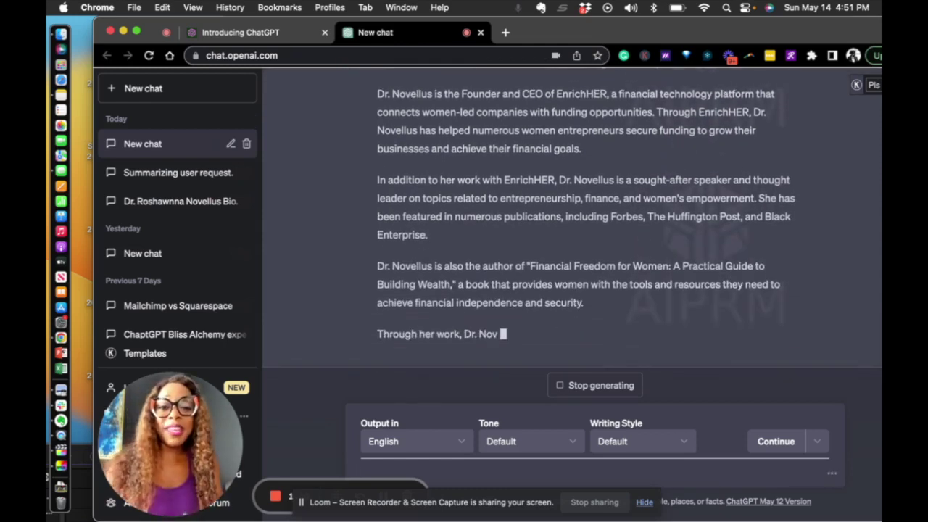
pyautogui.scroll(2, 601, 234)
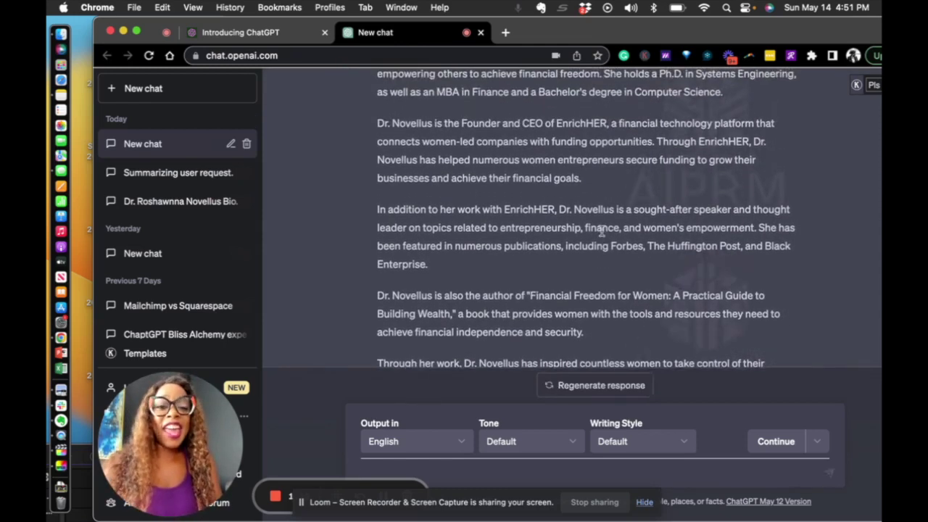
pyautogui.scroll(2, 602, 234)
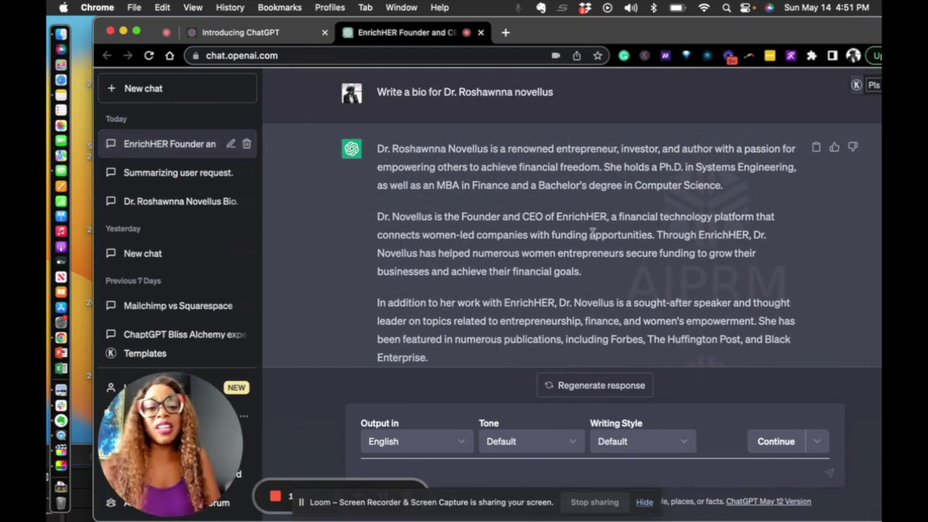
pyautogui.scroll(-1, 577, 240)
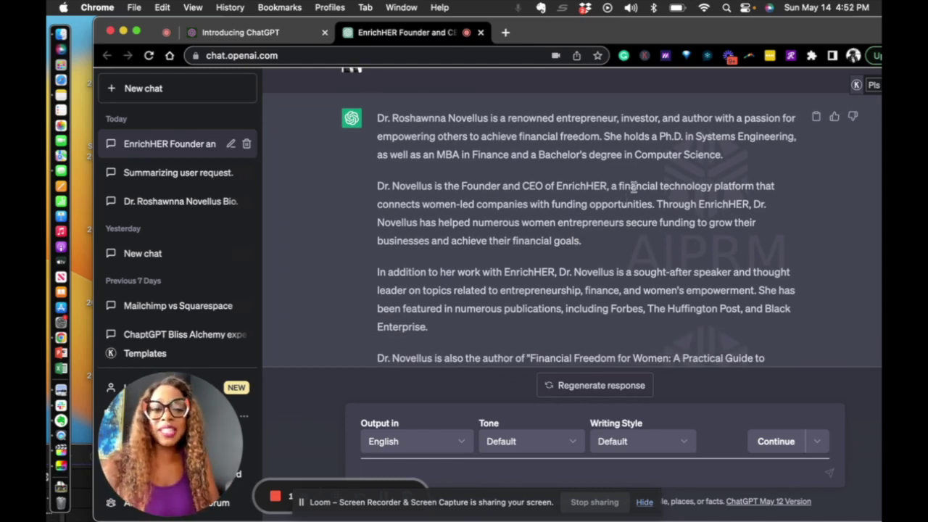
pyautogui.scroll(-5, 633, 188)
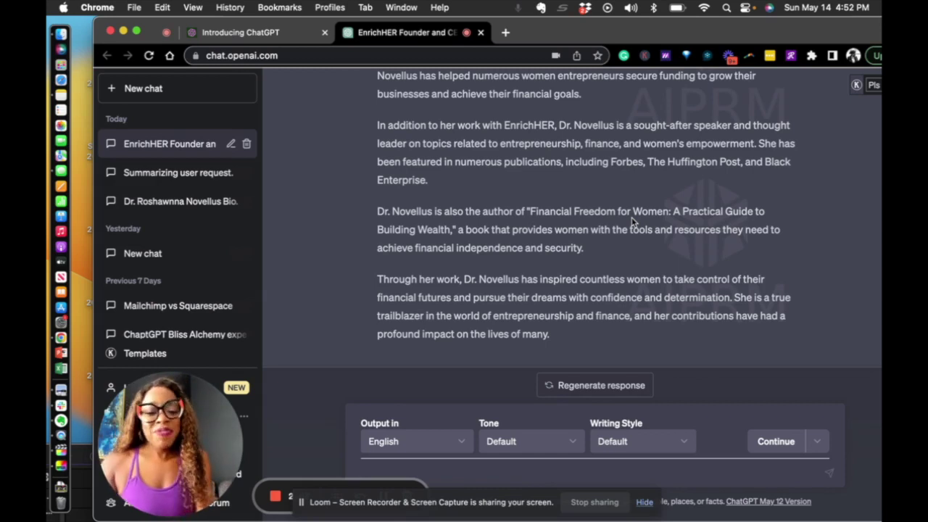
# Ask ChatGPT to 'write some inspirational quotes'
pyautogui.write('write some inspirational')
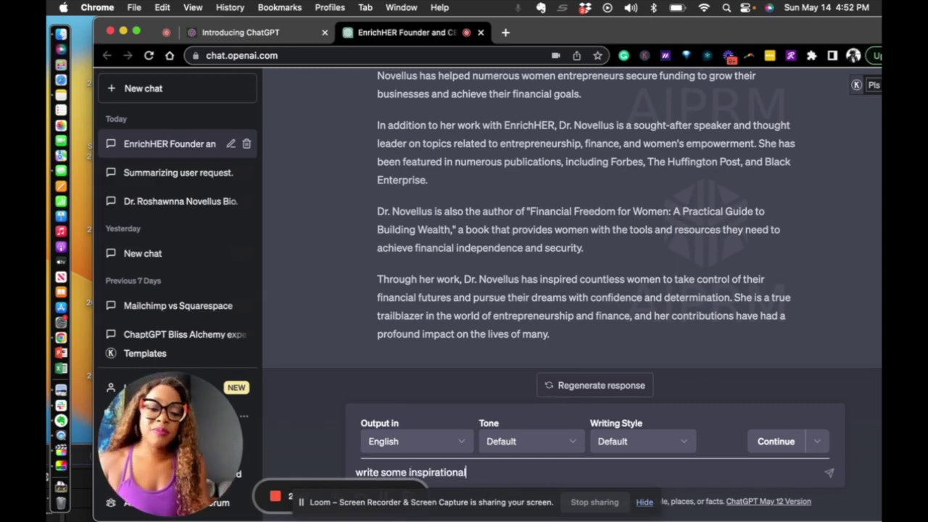
pyautogui.write(' quotes')
pyautogui.press('Return')
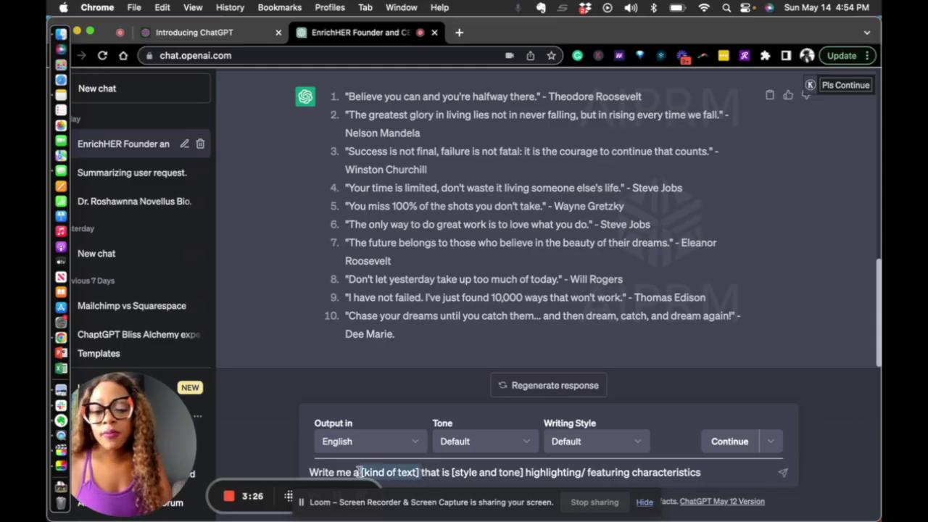
# Fill the prompt template: 30 inspirational quotes that are bossy and funny, highlighting entrepreneurship
pyautogui.write('30 ins')
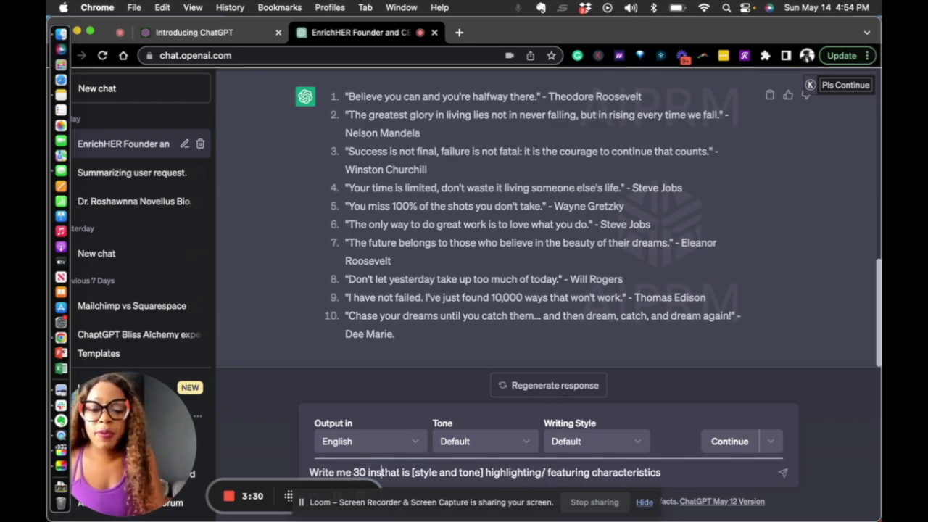
pyautogui.write('pirational qu')
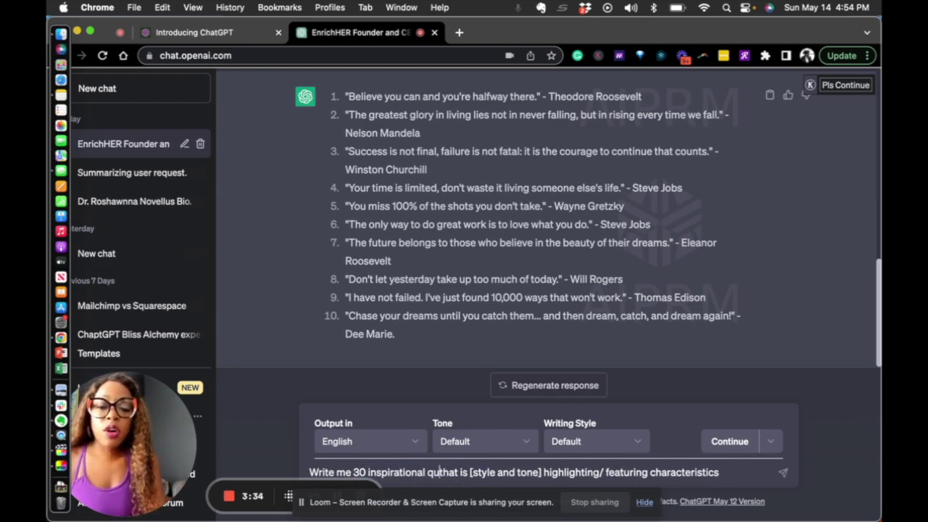
pyautogui.write('oes')
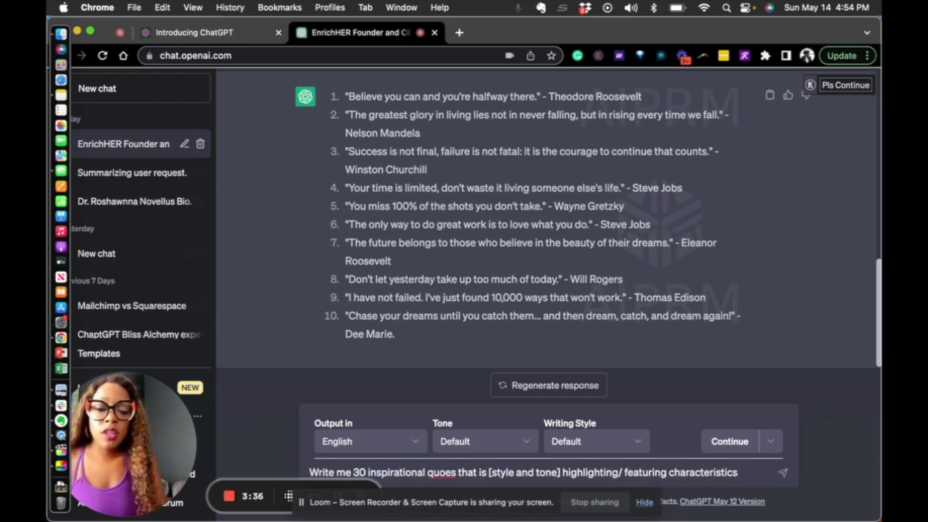
pyautogui.press('BackSpace')
pyautogui.press('BackSpace')
pyautogui.press('BackSpace')
pyautogui.write('tes')
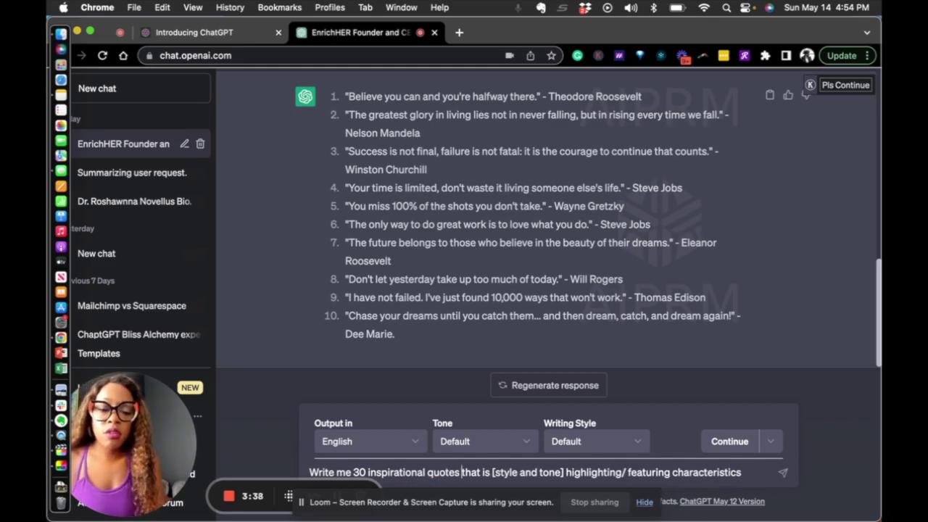
pyautogui.doubleClick(486, 471)
pyautogui.write('are ')
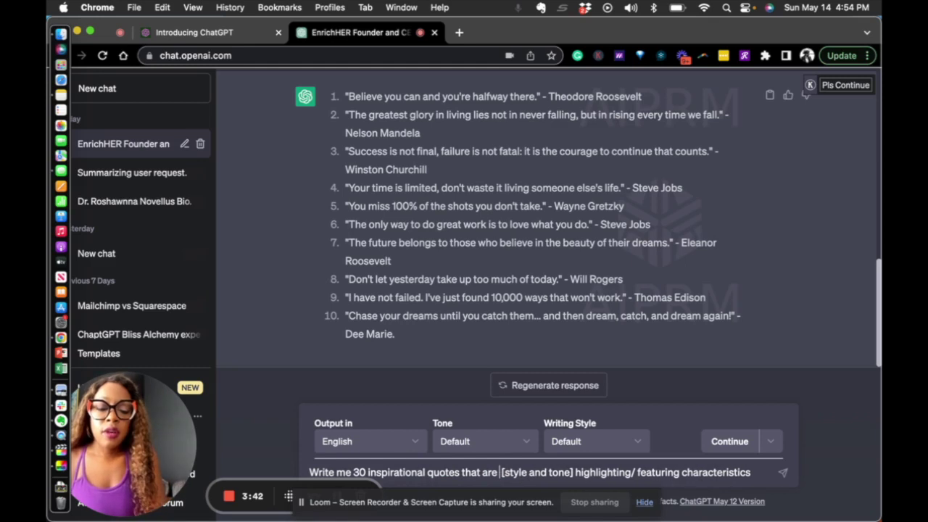
pyautogui.write('bossy and ')
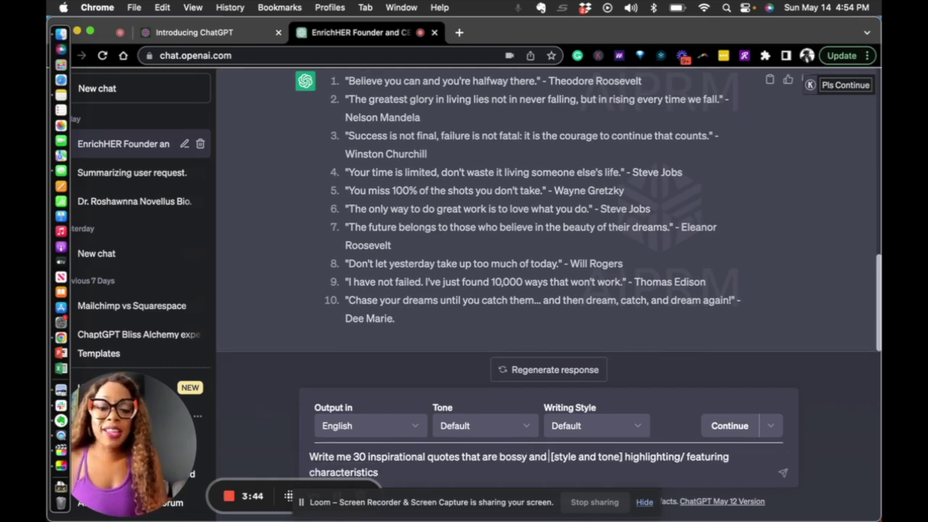
pyautogui.write('funny')
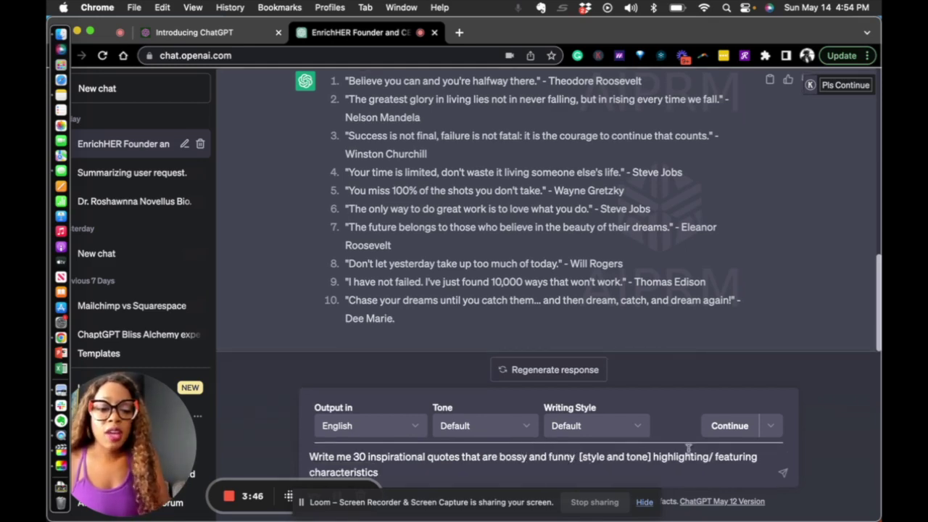
pyautogui.moveTo(715, 457); pyautogui.dragTo(734, 473)
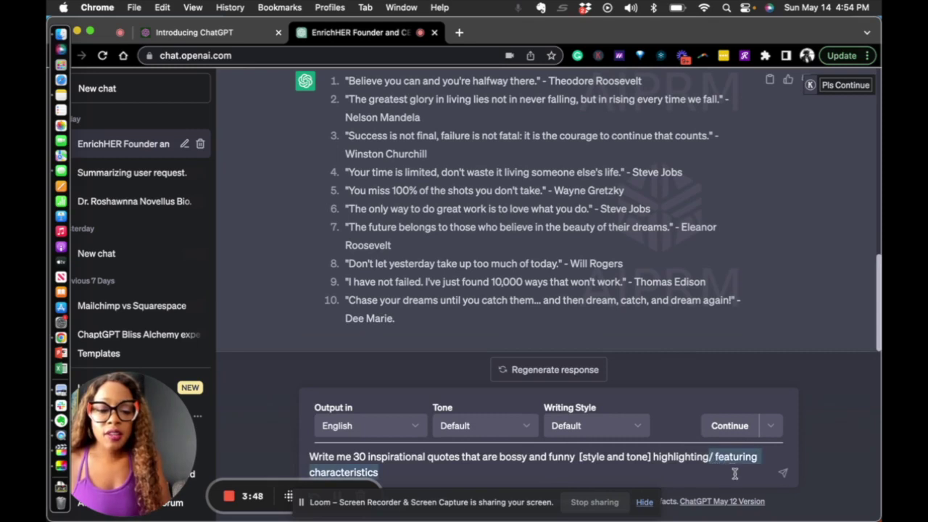
pyautogui.write('entre')
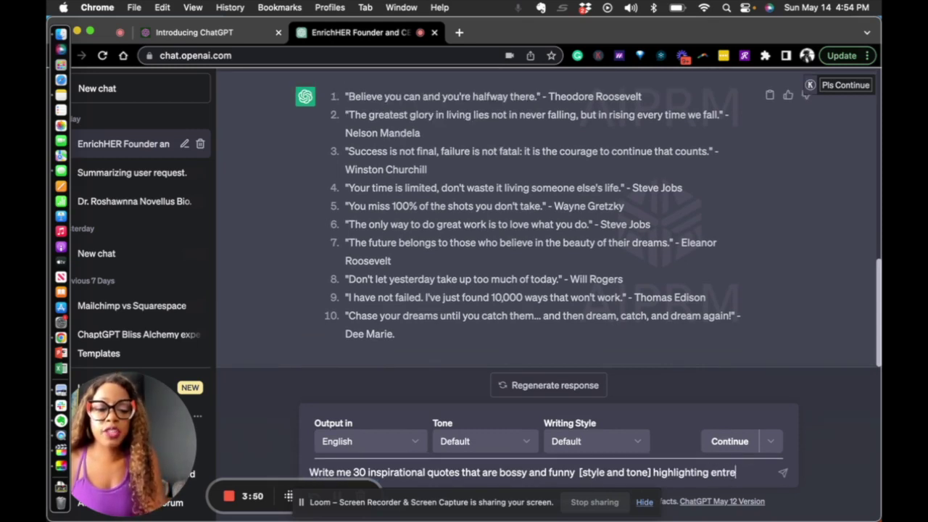
pyautogui.write('preneurship')
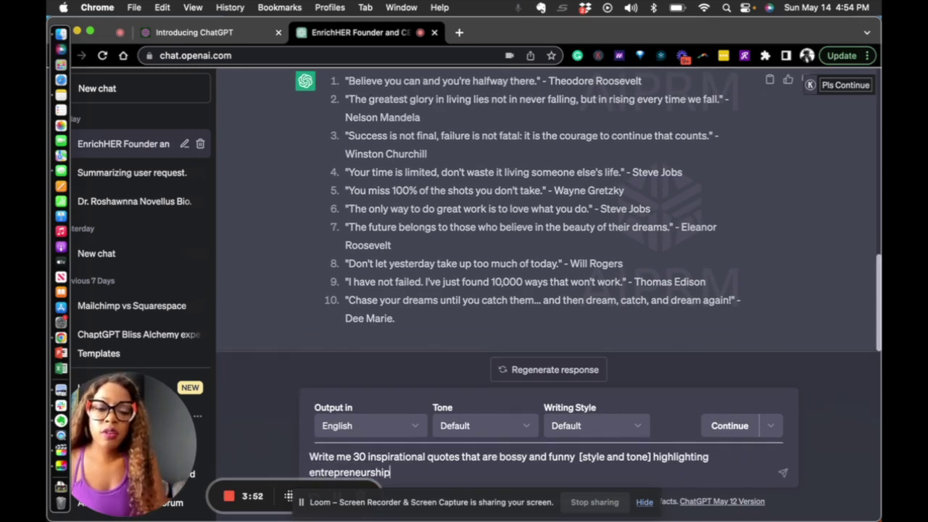
# Delete the [style and tone] placeholder and stray line break, then send the prompt
pyautogui.moveTo(650, 457); pyautogui.dragTo(579, 456)
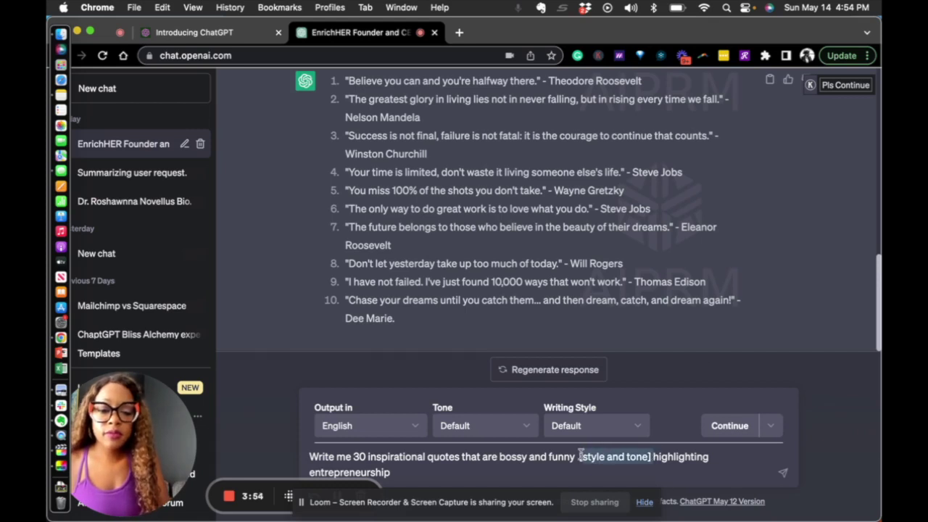
pyautogui.press('BackSpace')
pyautogui.hotkey('shift', 'Return')
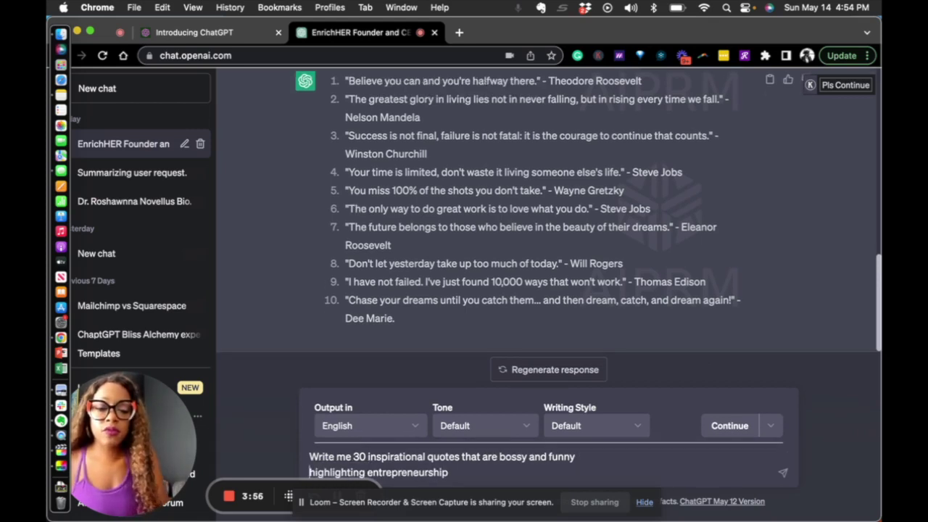
pyautogui.press('BackSpace')
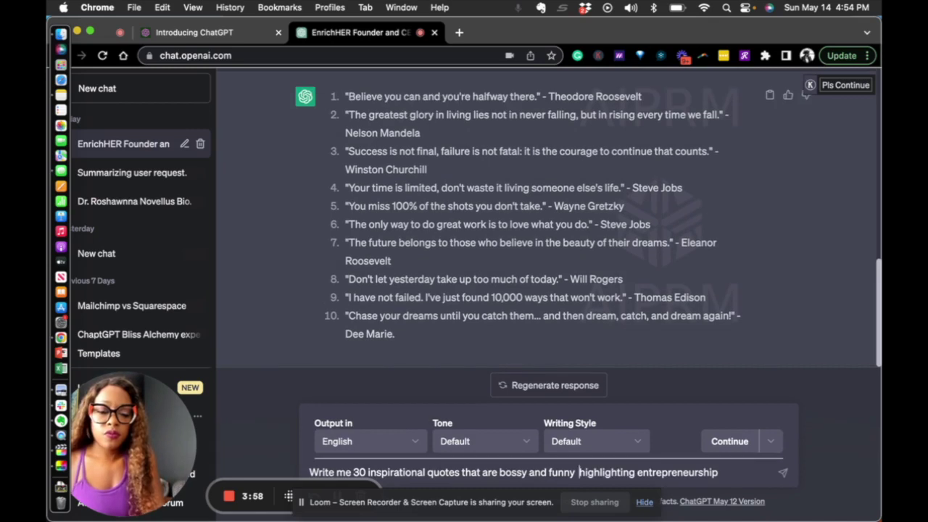
pyautogui.press('Return')
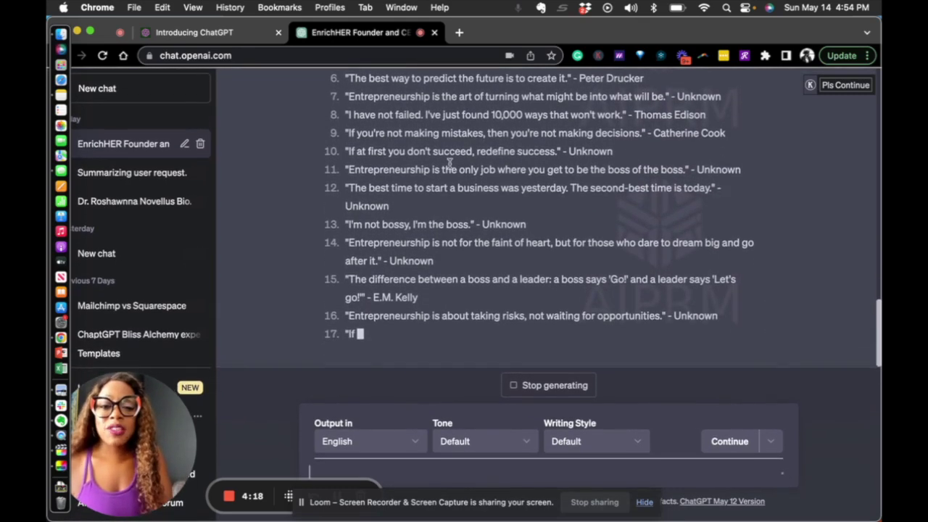
# Stop the entrepreneurship quote list at 24 entries and retype the 30-quote prompt
pyautogui.scroll(5, 449, 167)
pyautogui.scroll(-10, 450, 167)
pyautogui.scroll(2, 449, 167)
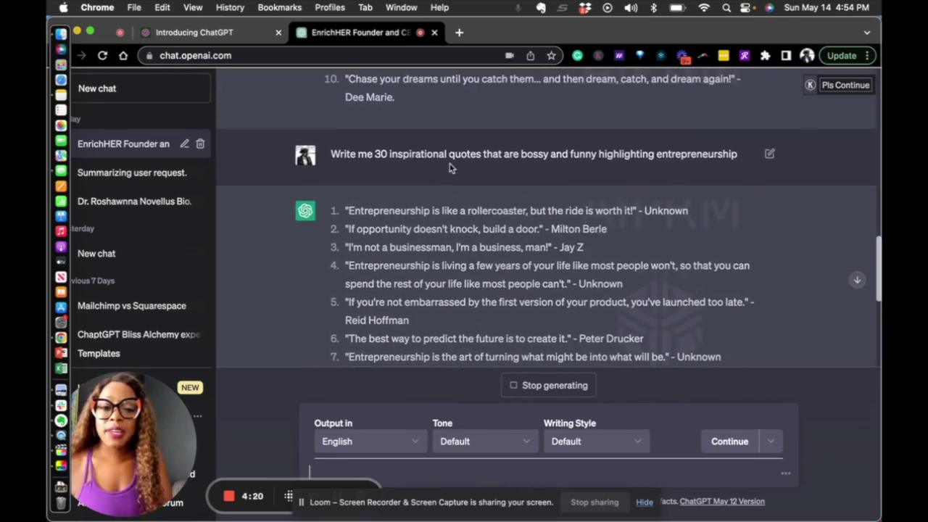
pyautogui.moveTo(739, 155); pyautogui.dragTo(325, 139)
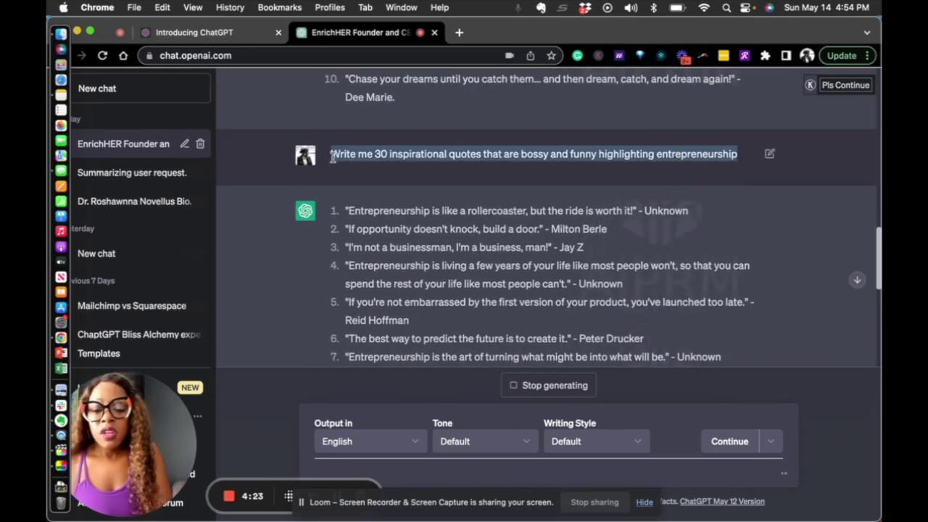
pyautogui.scroll(-10, 332, 158)
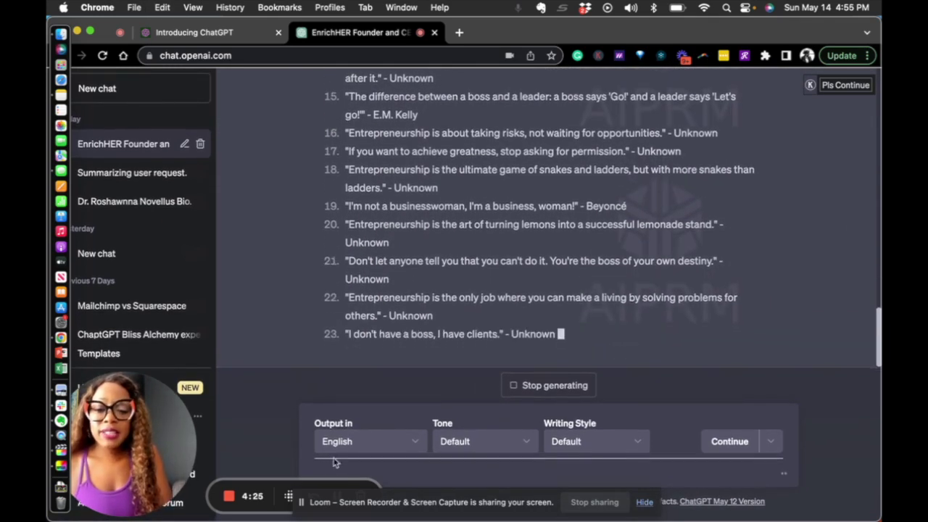
pyautogui.click(550, 383)
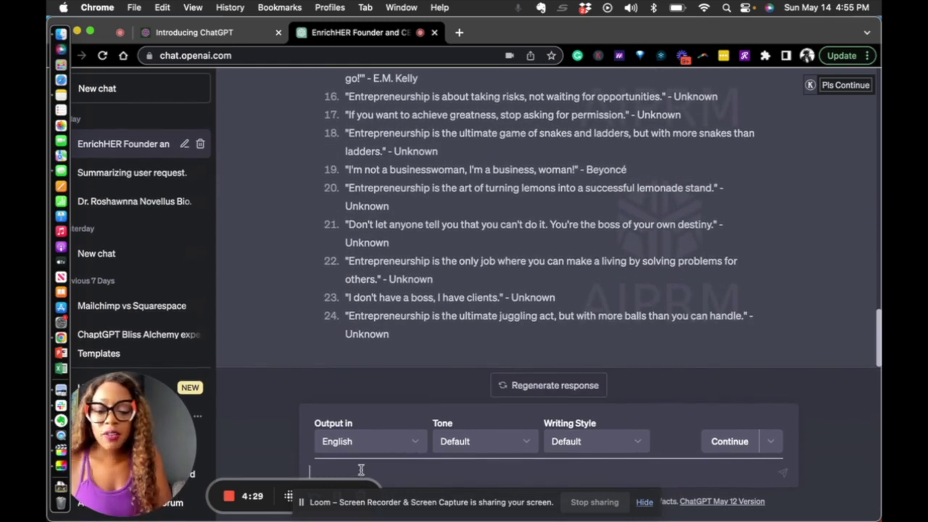
pyautogui.write('Write me 30 inspirational quotes that are bossy and funny highlighting entrepreneurship writen by')
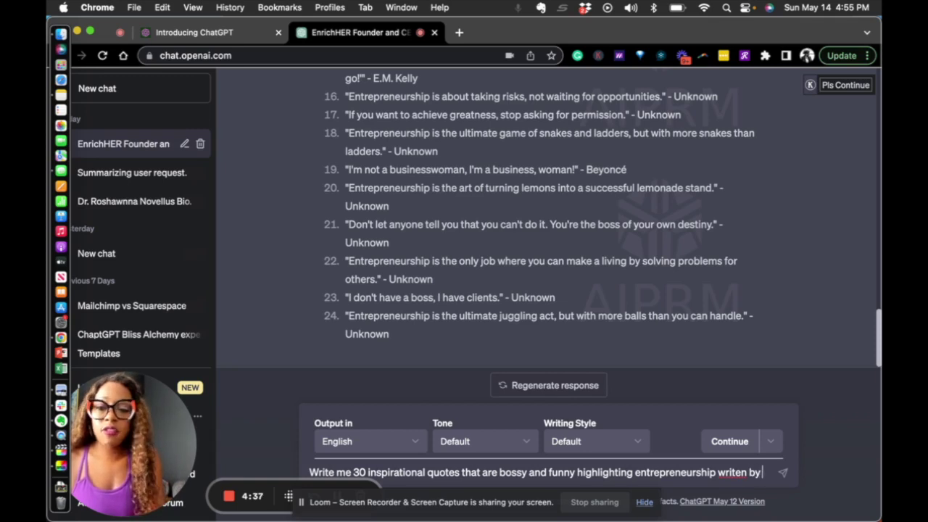
# Finish the prompt asking for quotes written by women and send it
pyautogui.write('women')
pyautogui.press('Return')
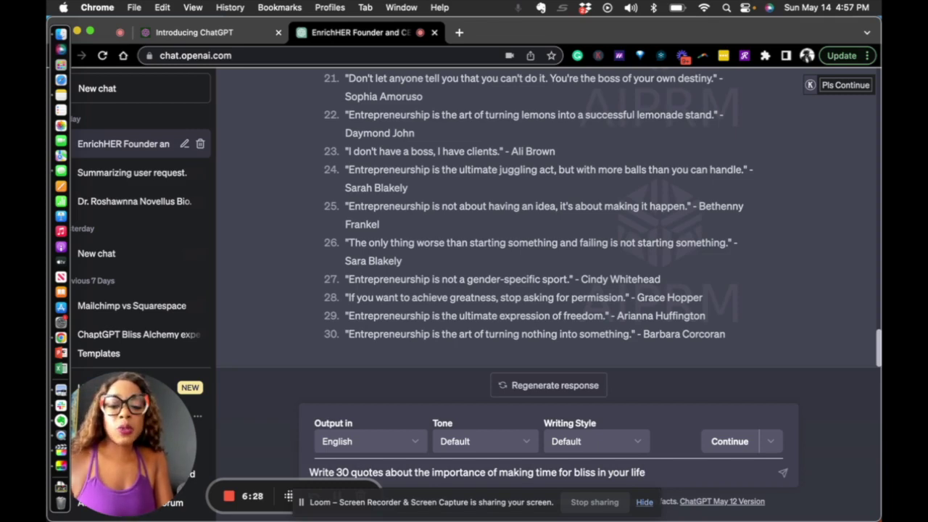
# Send the 30 bliss quotes request and start a 'google sheet' search in a new tab
pyautogui.press('Return')
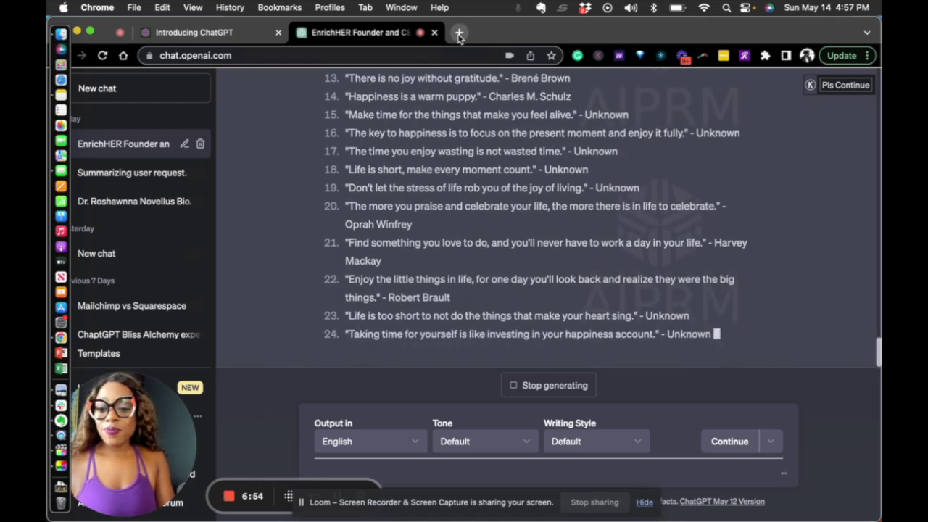
pyautogui.click(458, 33)
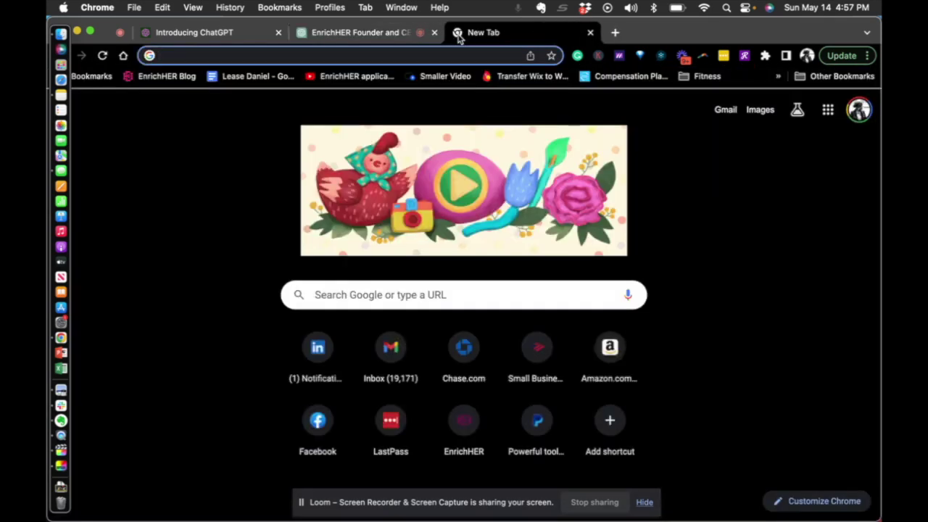
pyautogui.write('google sh')
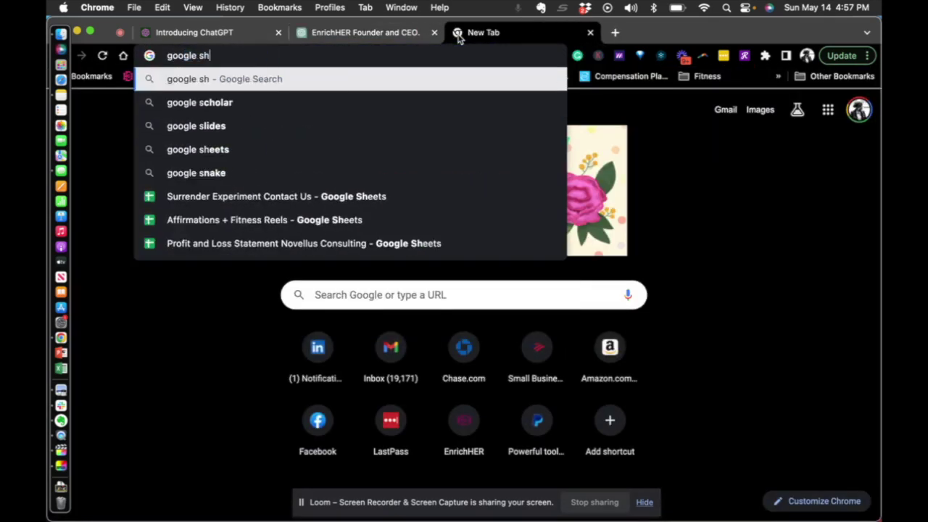
pyautogui.write('eet')
# Create a blank Google Sheets spreadsheet titled 'for canva'
pyautogui.press('Return')
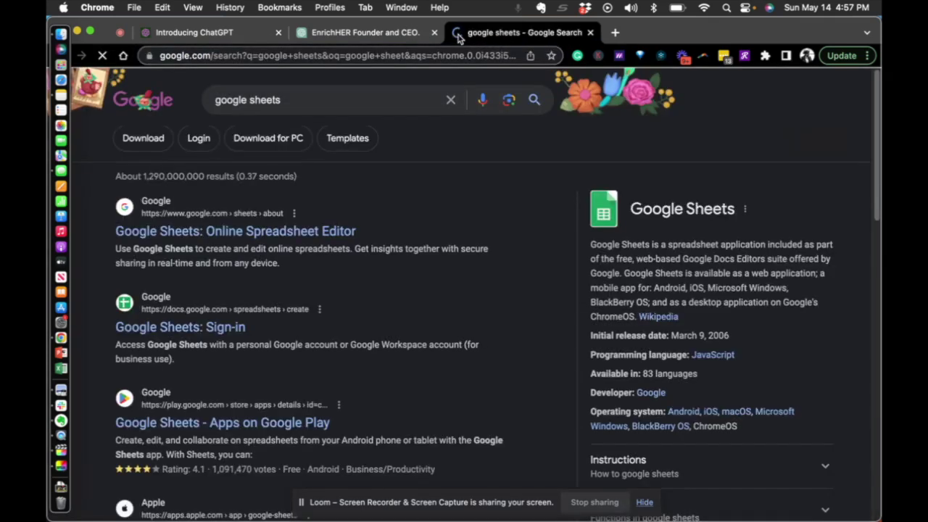
pyautogui.click(152, 328)
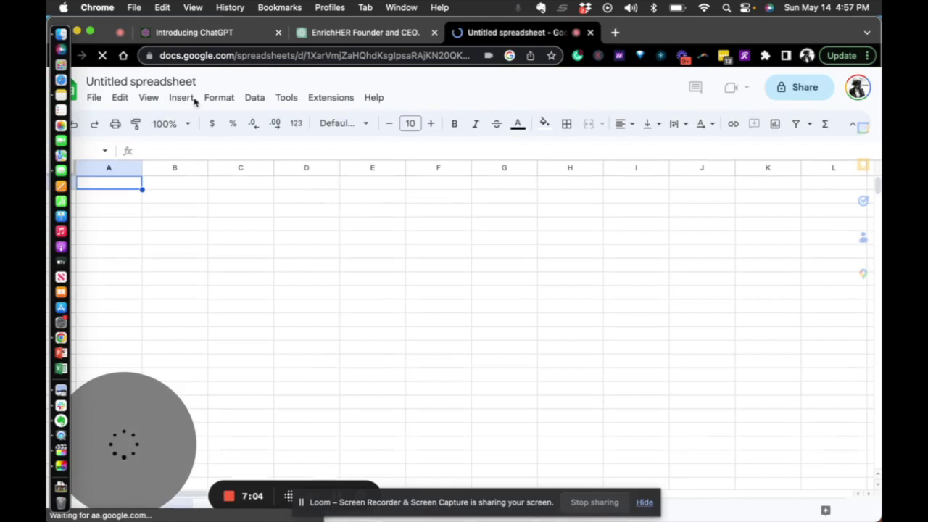
pyautogui.click(163, 81)
pyautogui.write('for')
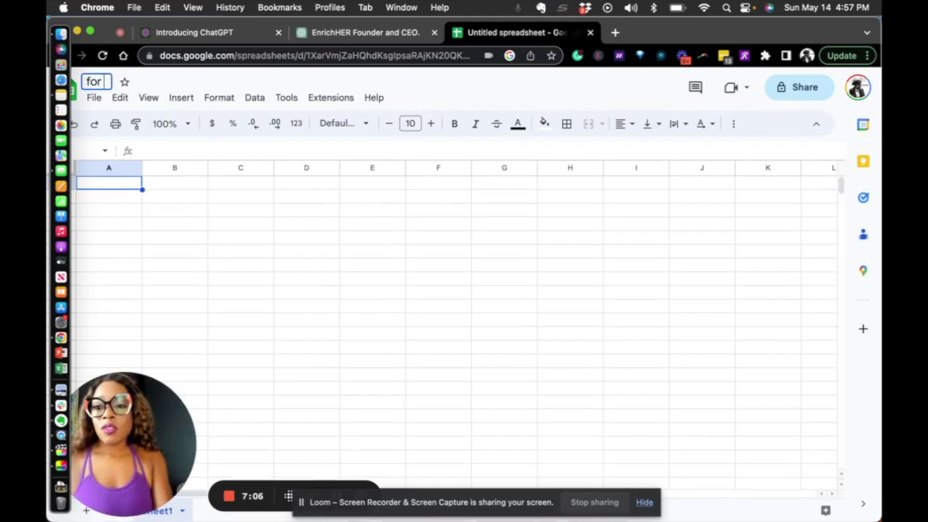
pyautogui.write(' canva')
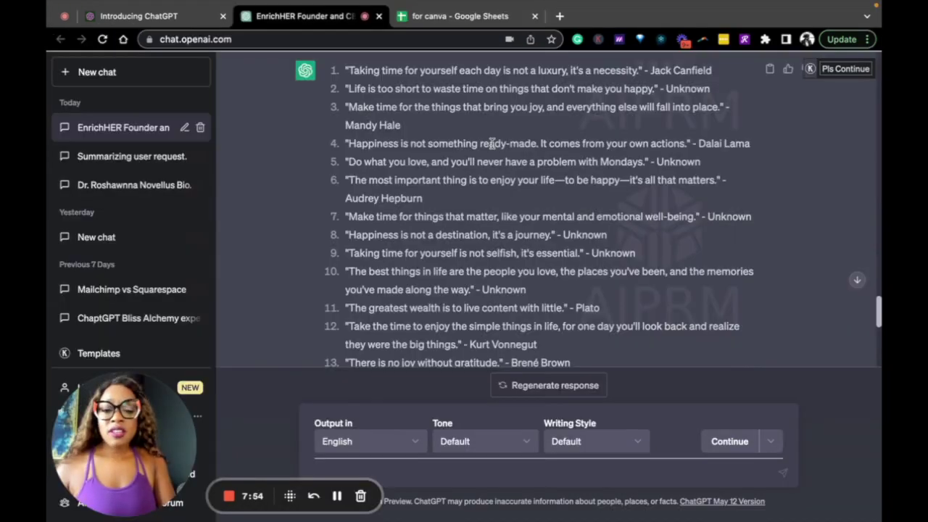
# Review the bliss quotes in ChatGPT and bring them to the 'for canva' spreadsheet
pyautogui.scroll(-5, 491, 148)
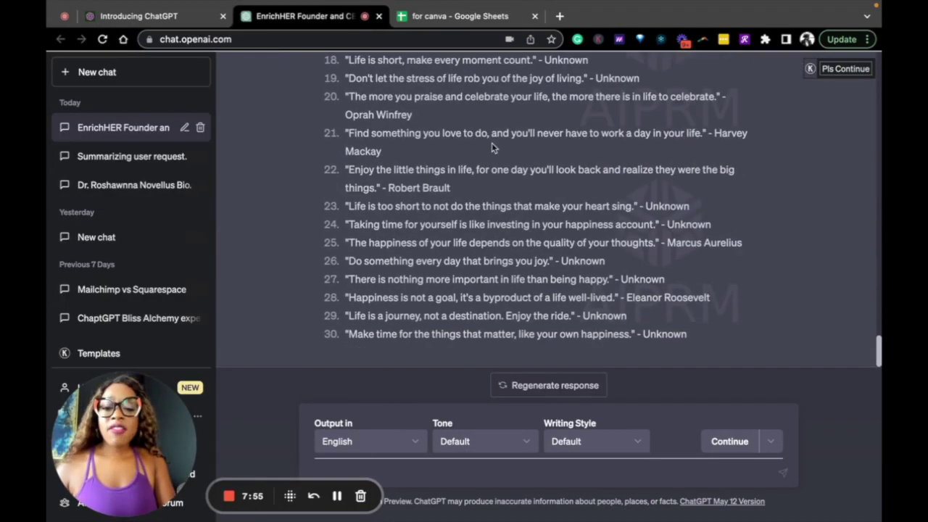
pyautogui.scroll(5, 491, 147)
pyautogui.scroll(2, 491, 142)
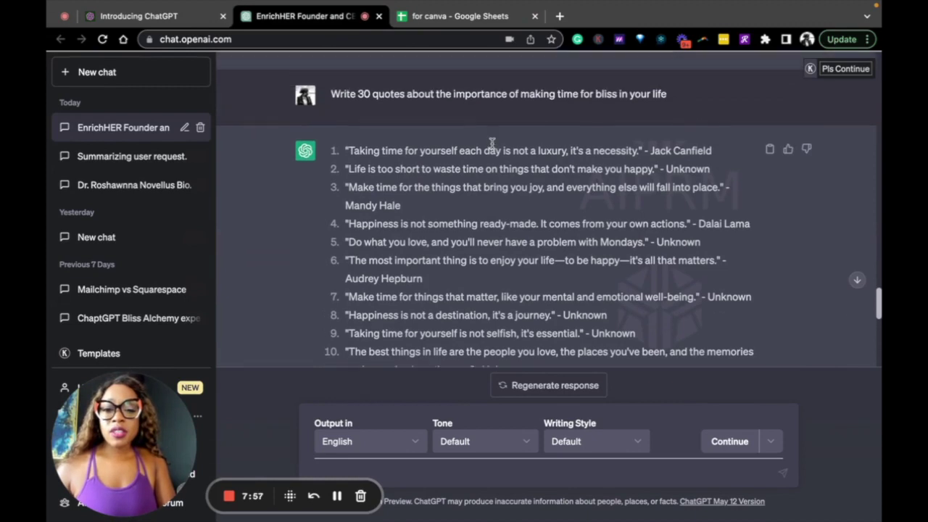
pyautogui.click(469, 16)
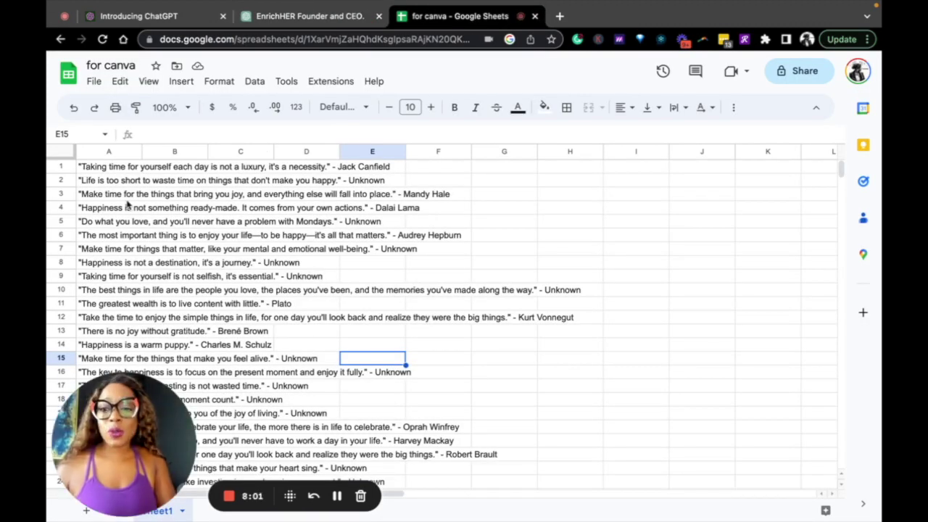
# Download the sheet as a CSV file and load canva.com in a new tab
pyautogui.click(95, 82)
pyautogui.moveTo(127, 240)
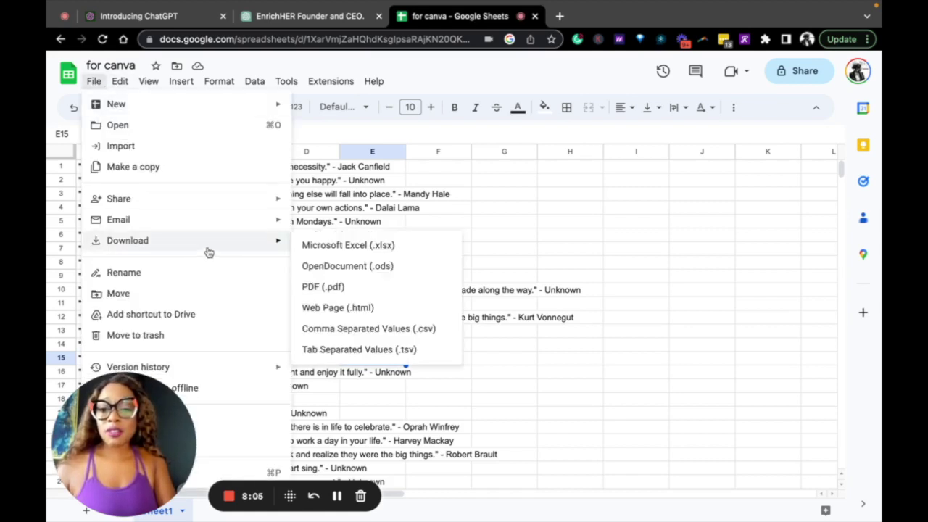
pyautogui.click(361, 329)
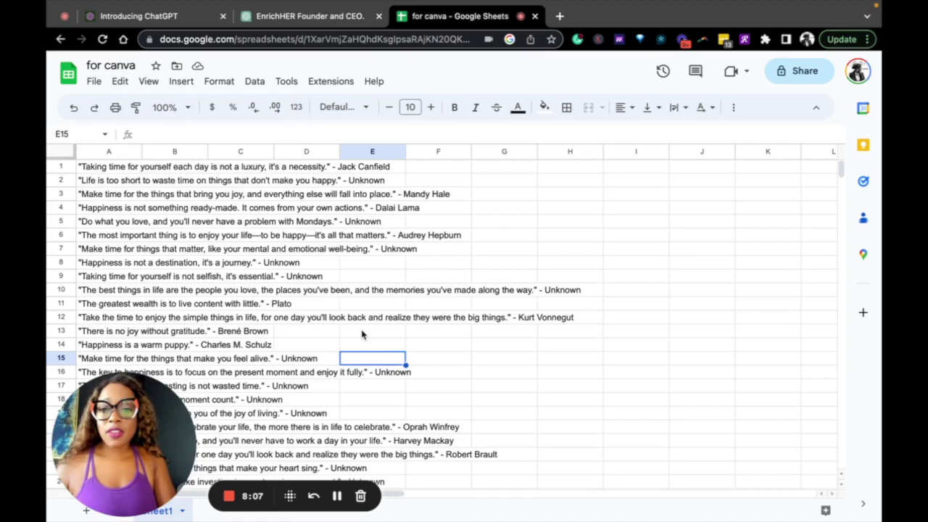
pyautogui.click(558, 15)
pyautogui.write('canva.com')
pyautogui.press('Return')
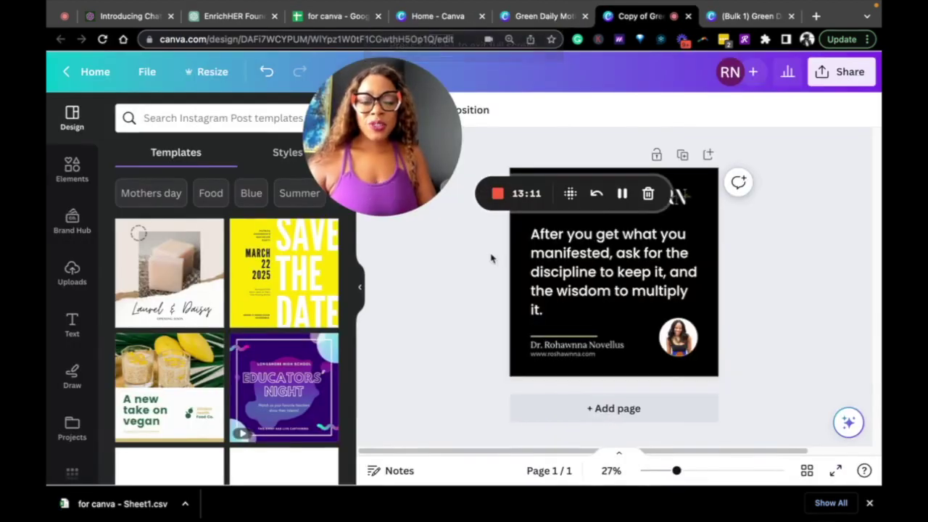
# Collapse the templates side panel to clear the editor view
pyautogui.moveTo(417, 167)
pyautogui.mouseDown()
pyautogui.moveTo(633, 187)
pyautogui.moveTo(166, 218)
pyautogui.moveTo(165, 332)
pyautogui.mouseUp()
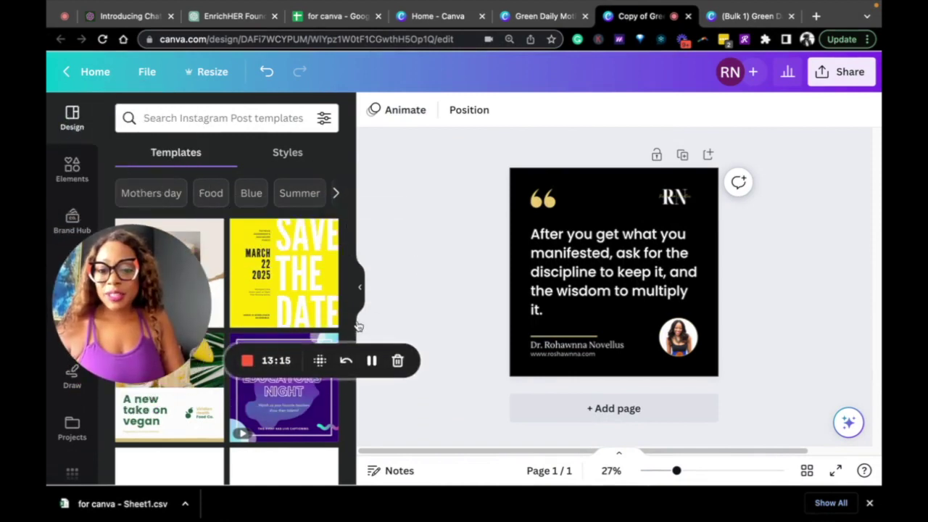
pyautogui.click(360, 294)
pyautogui.moveTo(160, 248); pyautogui.dragTo(229, 284)
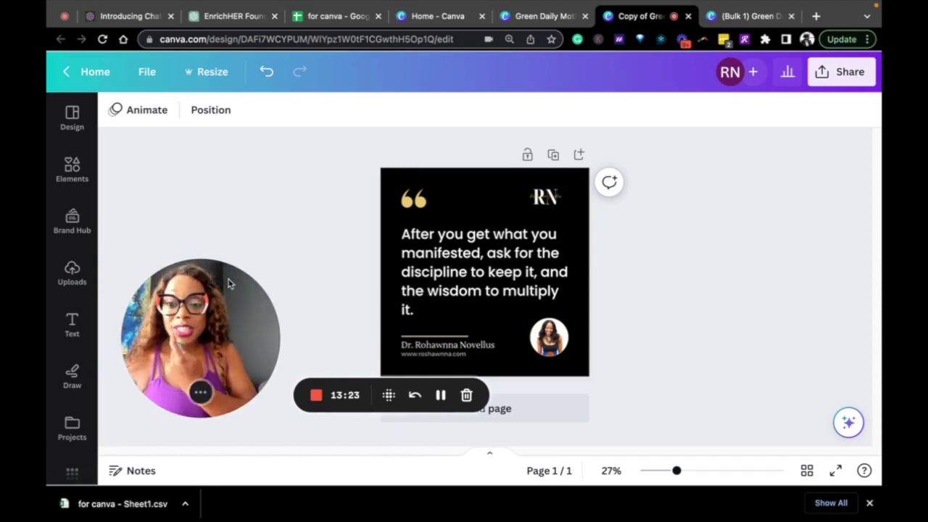
# Open Bulk create from the sidebar and start choosing a CSV of quotes to upload
pyautogui.scroll(-2, 66, 365)
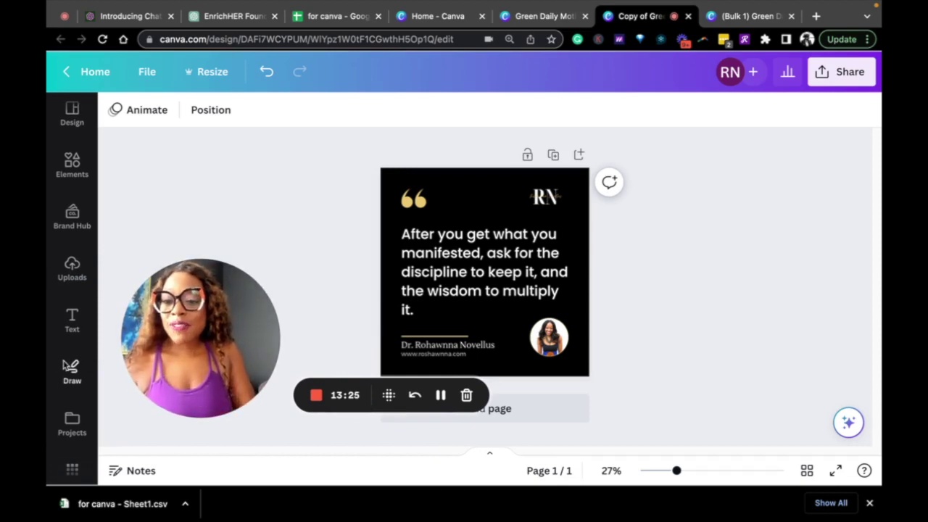
pyautogui.scroll(-2, 66, 366)
pyautogui.scroll(-2, 67, 366)
pyautogui.scroll(-3, 66, 366)
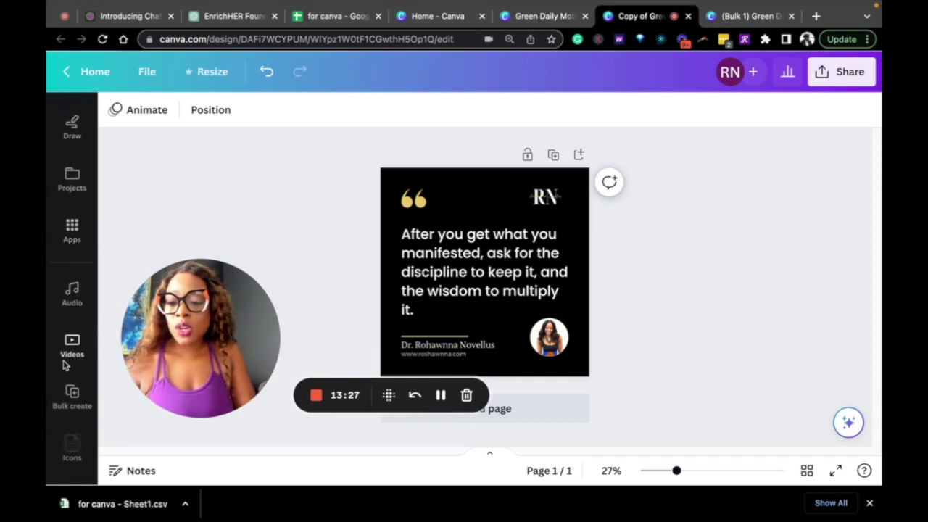
pyautogui.scroll(-4, 65, 365)
pyautogui.scroll(-1, 63, 365)
pyautogui.click(72, 289)
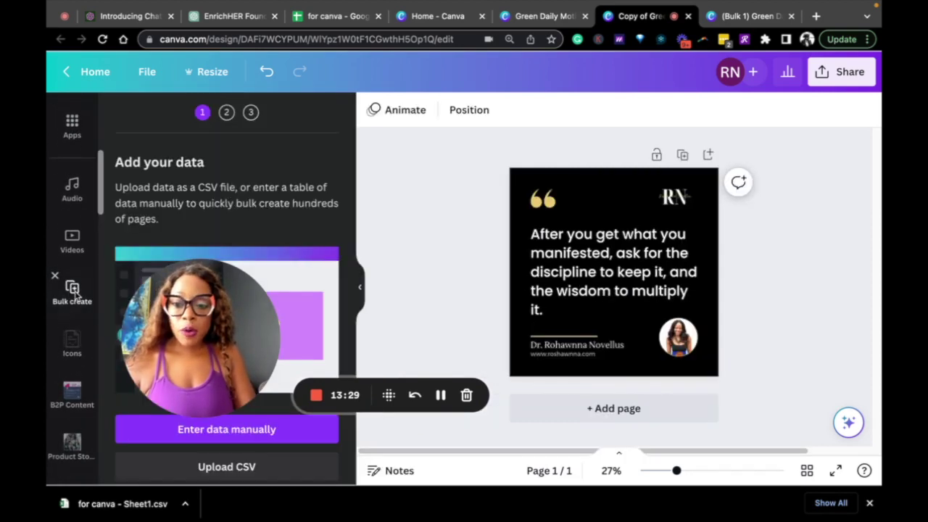
pyautogui.click(227, 467)
# Upload 'for canva - Sheet1.csv' and connect the quote text box to its data field
pyautogui.click(329, 206)
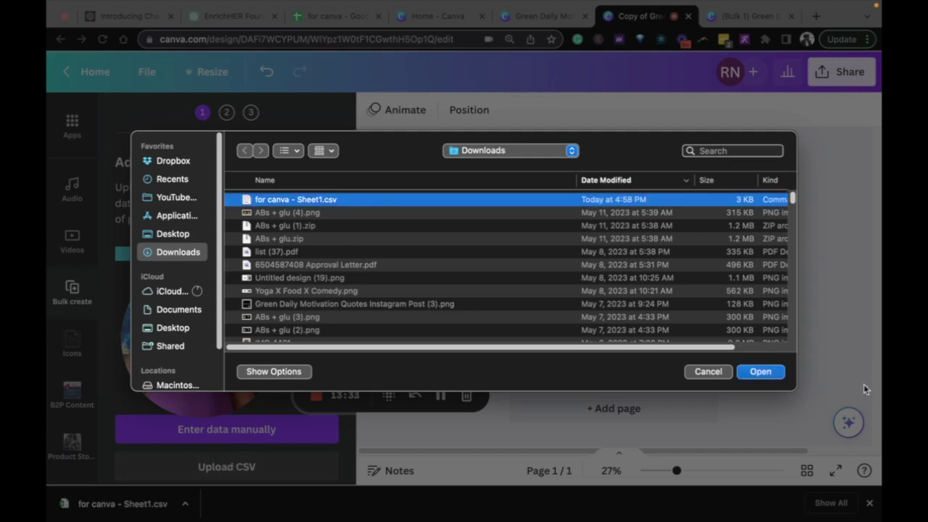
pyautogui.click(760, 372)
pyautogui.rightClick(627, 261)
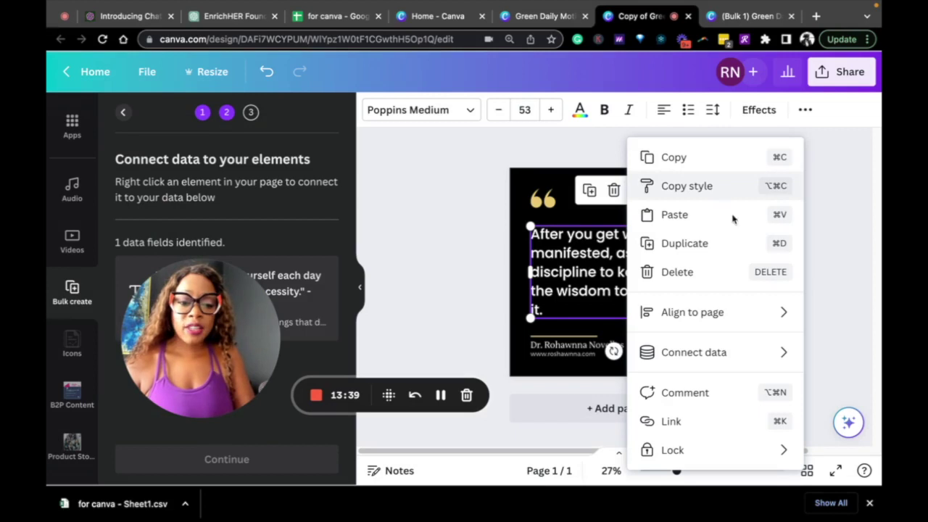
pyautogui.moveTo(693, 352)
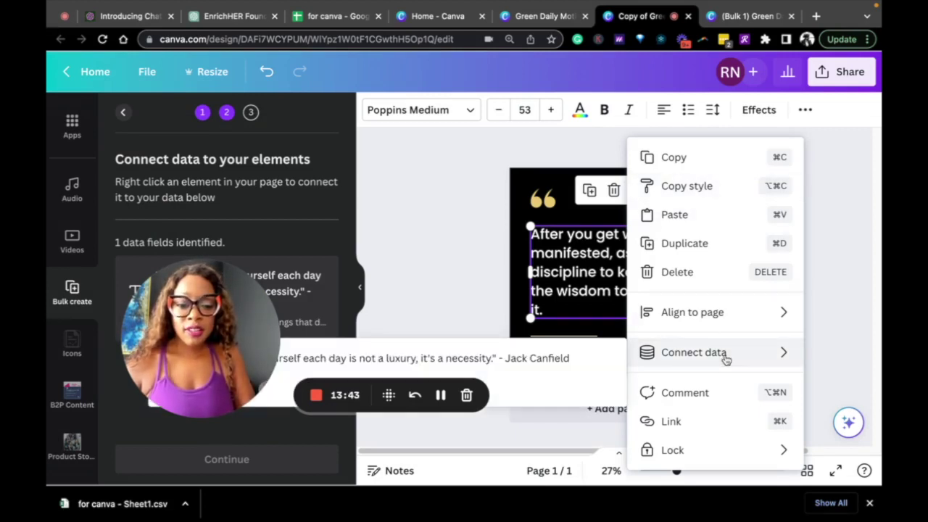
pyautogui.click(570, 357)
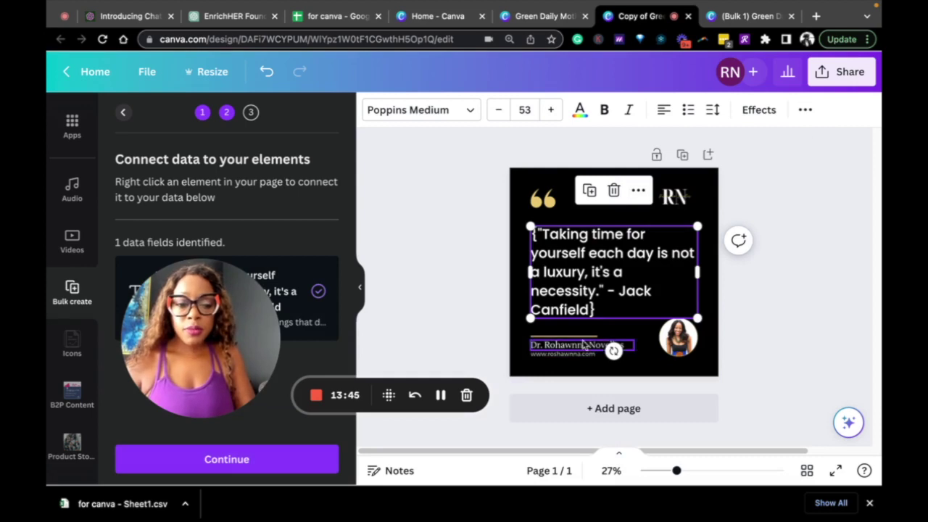
# Shrink the quote text box slightly and continue to applying the data to pages
pyautogui.moveTo(696, 317); pyautogui.dragTo(678, 307)
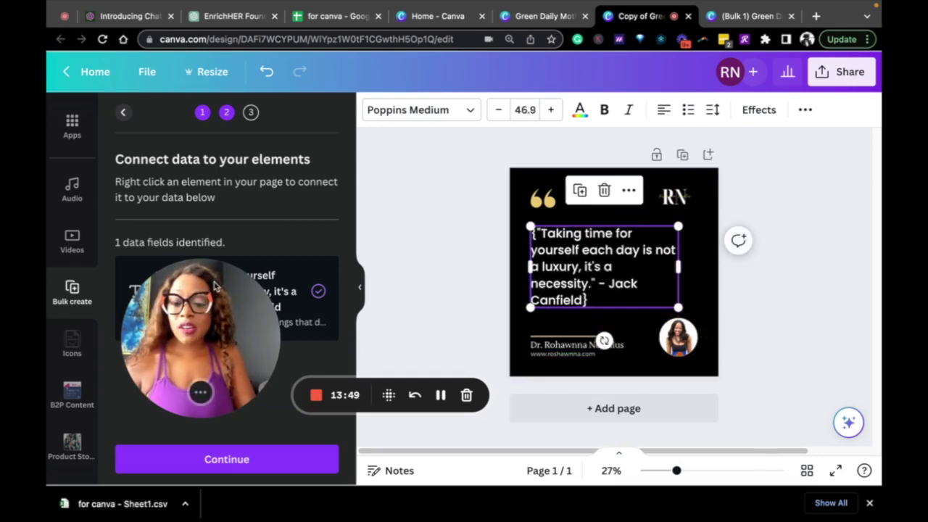
pyautogui.moveTo(214, 286); pyautogui.dragTo(265, 110)
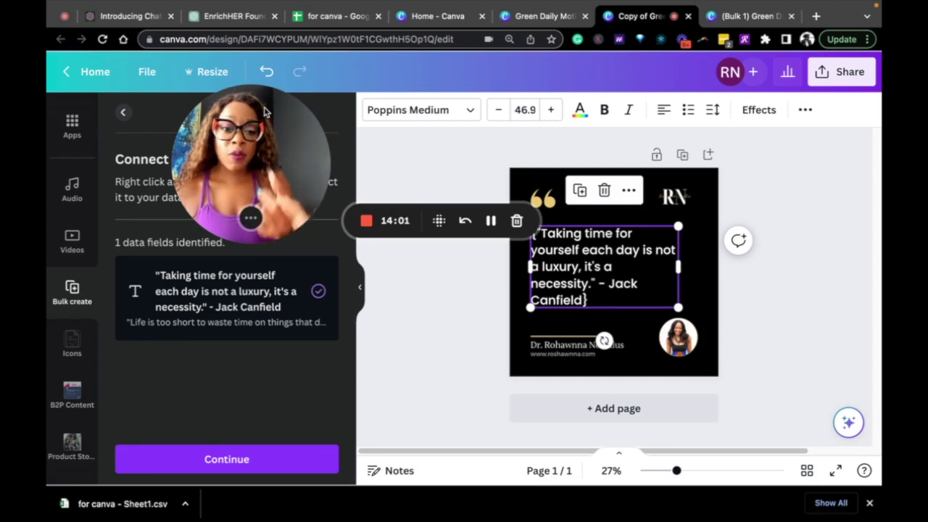
pyautogui.click(220, 464)
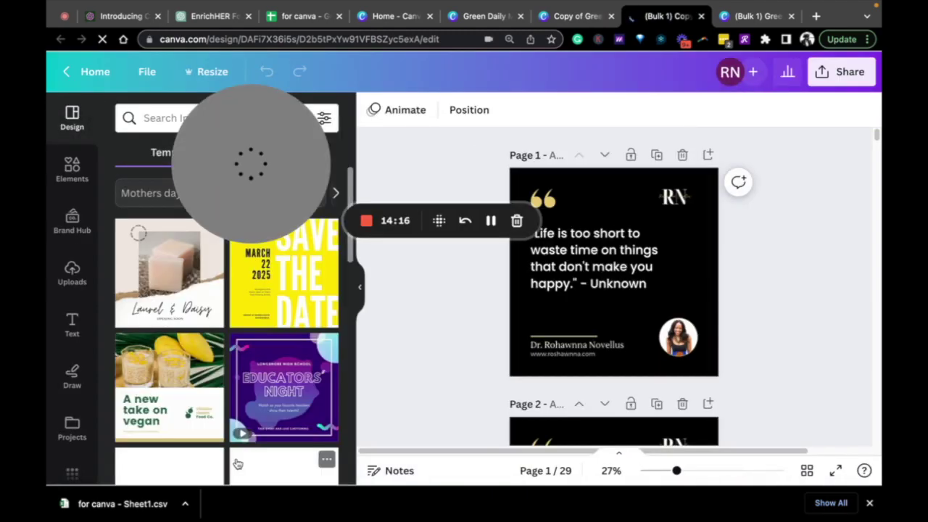
# Look over the generated quote pages and close the side panel for a wider view
pyautogui.scroll(-3, 716, 405)
pyautogui.scroll(-4, 716, 404)
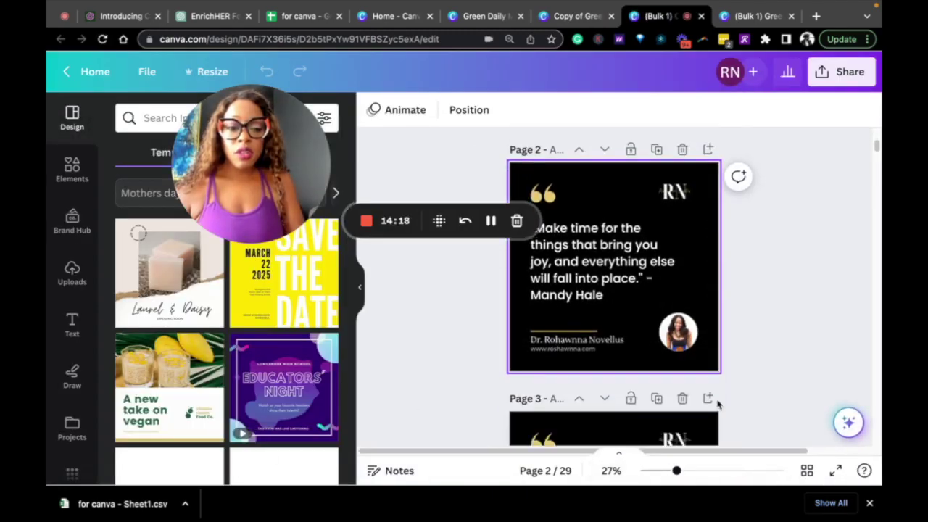
pyautogui.scroll(-4, 715, 405)
pyautogui.scroll(-1, 716, 405)
pyautogui.scroll(2, 718, 404)
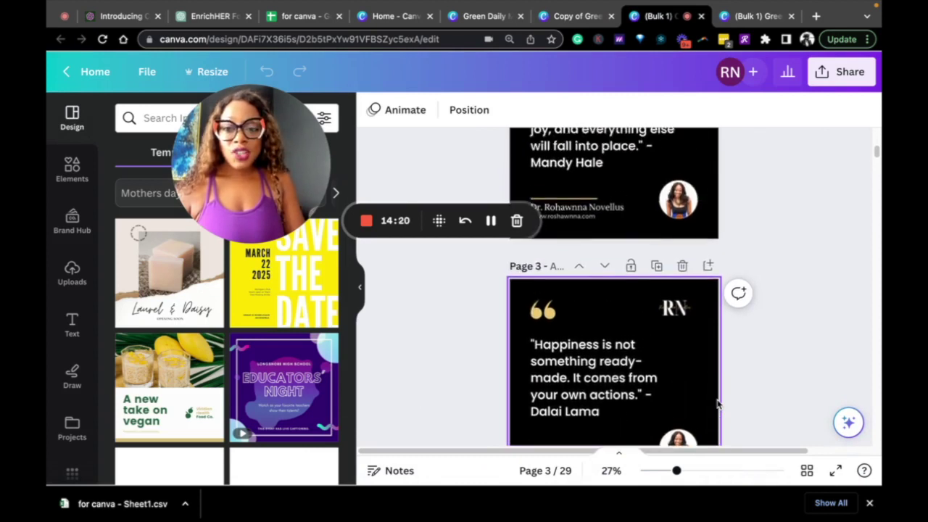
pyautogui.scroll(3, 718, 404)
pyautogui.click(361, 292)
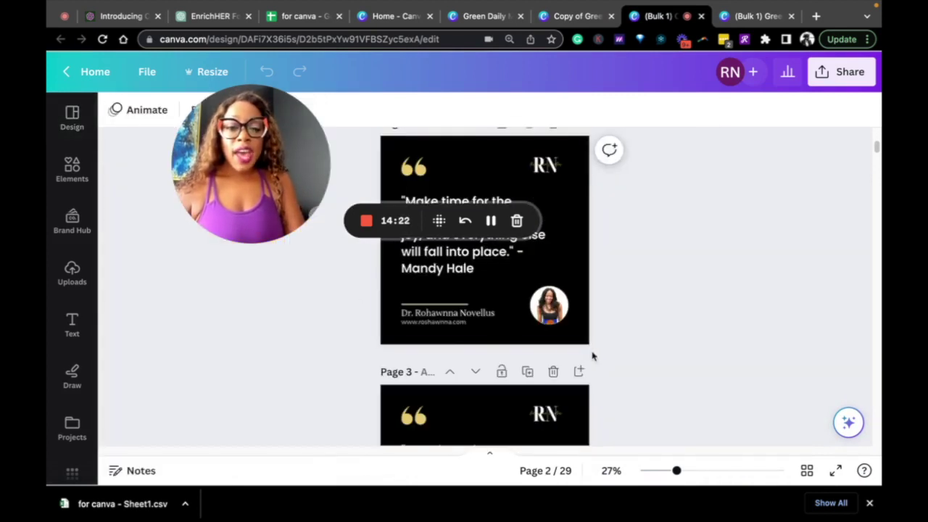
# Scroll through all 29 quote pages, then open a fresh browser tab
pyautogui.scroll(-4, 590, 353)
pyautogui.scroll(-12, 590, 353)
pyautogui.scroll(-10, 588, 354)
pyautogui.scroll(-2, 588, 353)
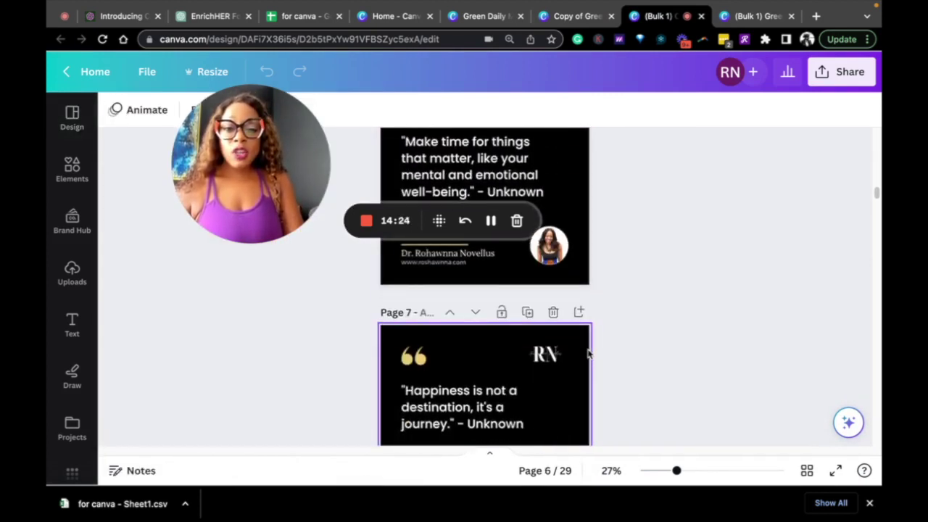
pyautogui.scroll(-10, 589, 354)
pyautogui.scroll(-9, 588, 354)
pyautogui.scroll(-10, 589, 353)
pyautogui.scroll(-5, 588, 354)
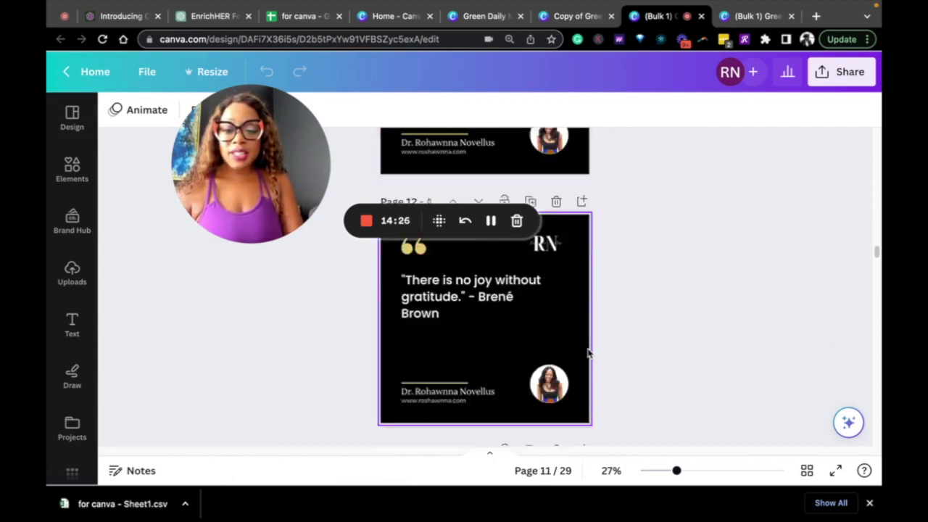
pyautogui.scroll(-5, 588, 354)
pyautogui.scroll(-3, 588, 354)
pyautogui.scroll(-8, 589, 354)
pyautogui.scroll(-10, 588, 353)
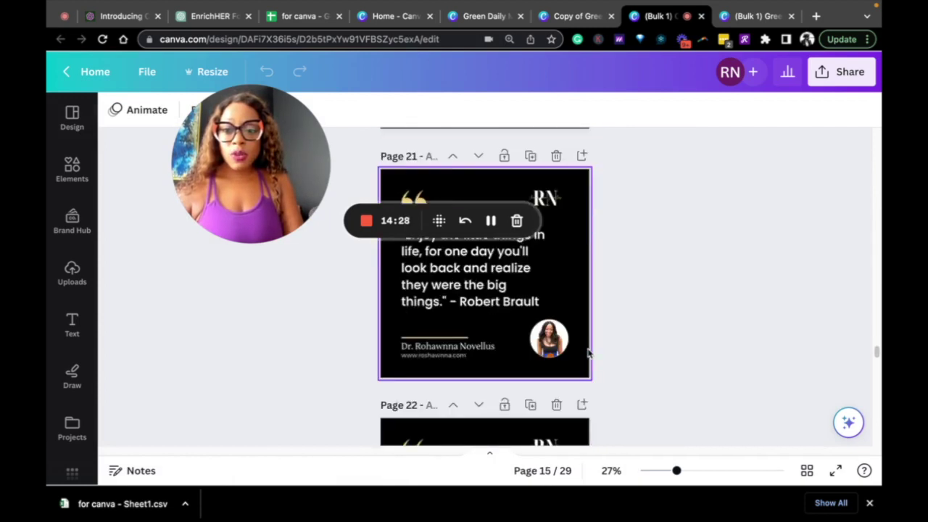
pyautogui.scroll(-15, 589, 353)
pyautogui.scroll(-4, 588, 354)
pyautogui.scroll(-3, 590, 354)
pyautogui.scroll(-3, 590, 354)
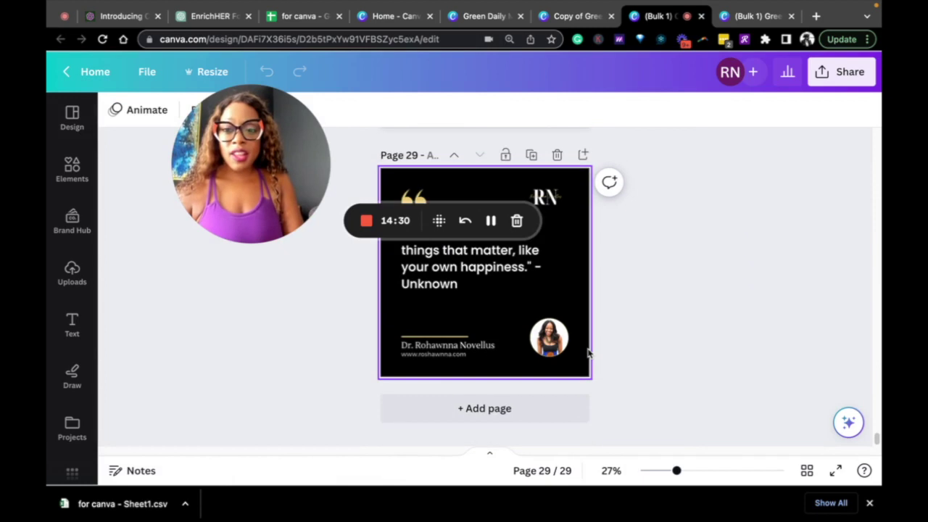
pyautogui.scroll(3, 588, 353)
pyautogui.scroll(15, 588, 353)
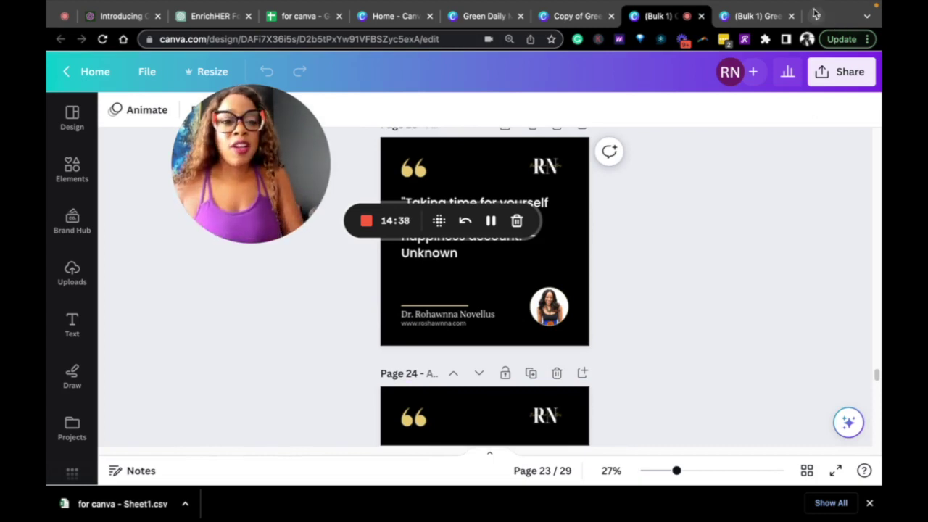
pyautogui.click(815, 16)
# Go to the Instagram profile via 'ins' in the address bar and open the manifesting quote post
pyautogui.write('in s')
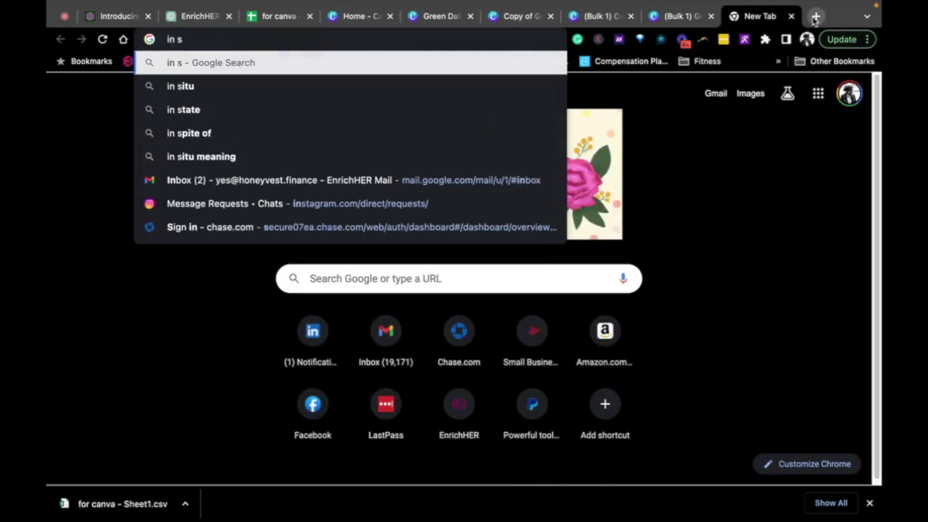
pyautogui.press('BackSpace')
pyautogui.press('BackSpace')
pyautogui.write('s')
pyautogui.press('Return')
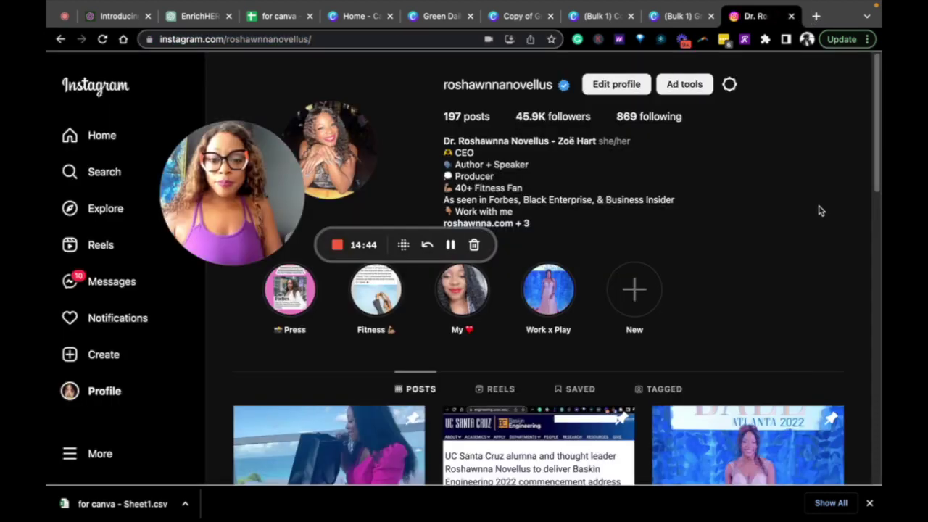
pyautogui.scroll(-5, 819, 210)
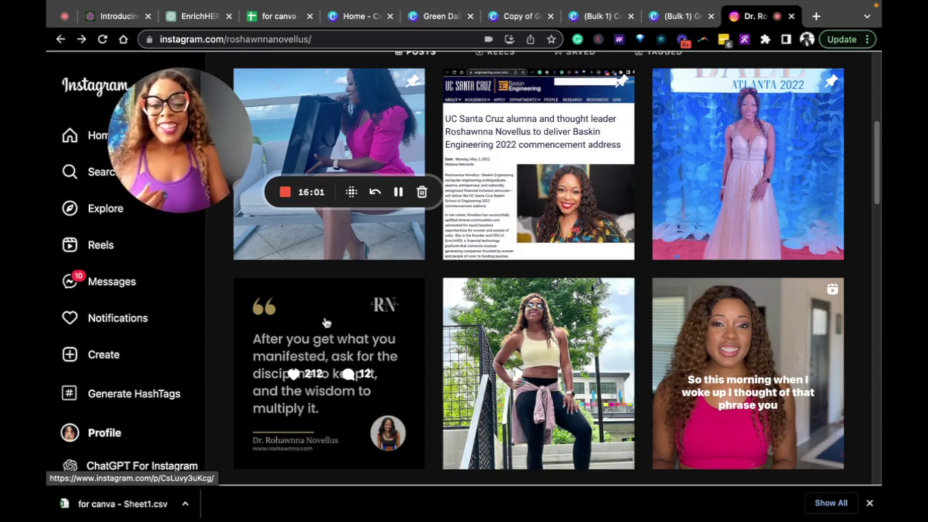
pyautogui.click(325, 322)
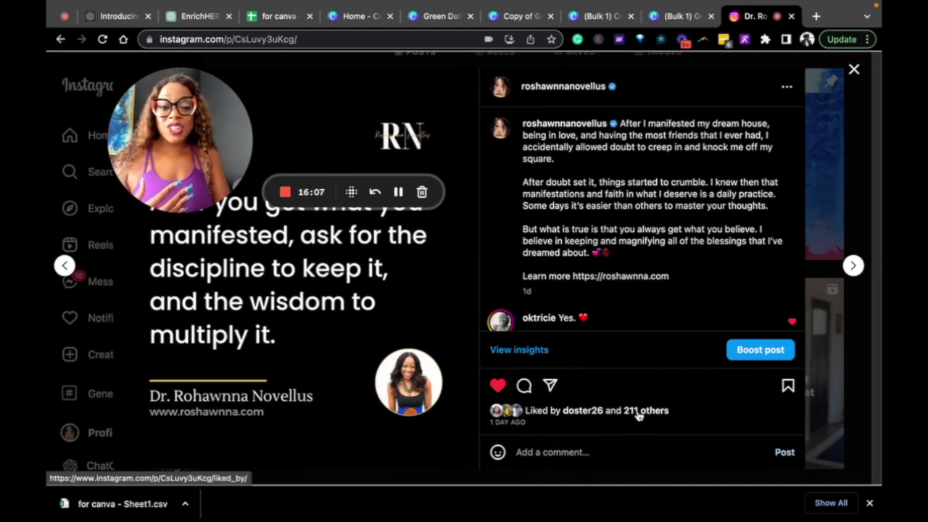
# Show the post's insights: 1,967 accounts reached, 215 engaged, 14 shares, 20 saves
pyautogui.click(533, 352)
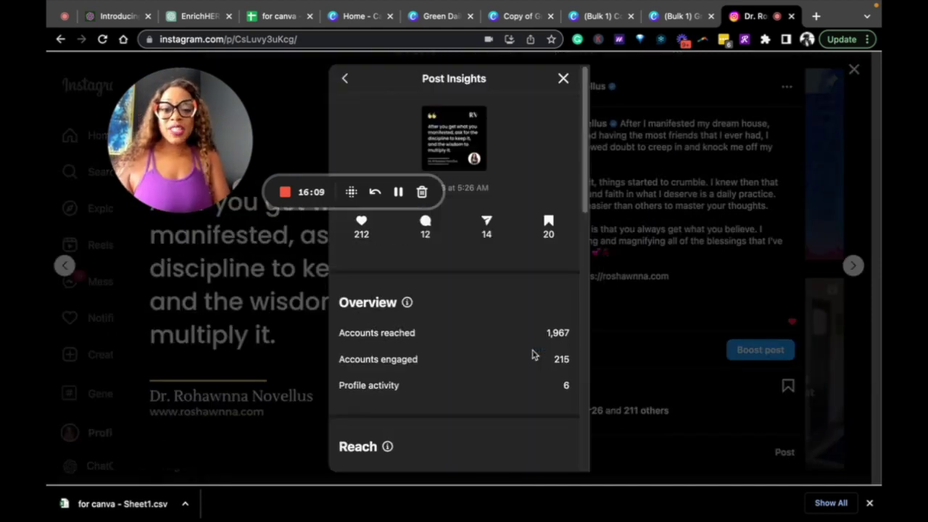